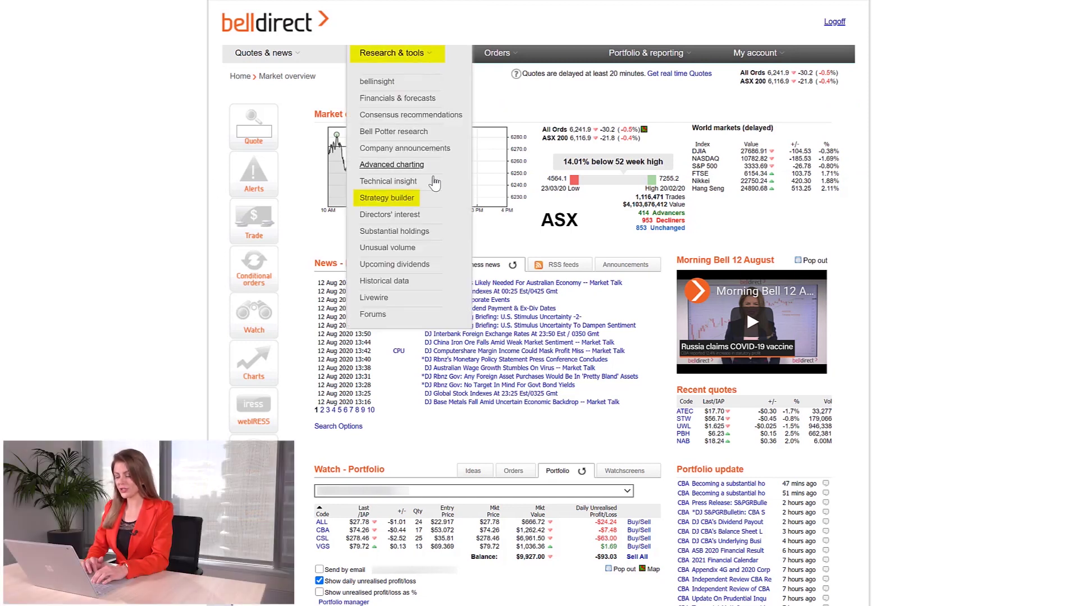
# Open the Strategy Builder and page through the Featured and Community Screens carousels
pyautogui.click(418, 202)
pyautogui.scroll(-4, 534, 198)
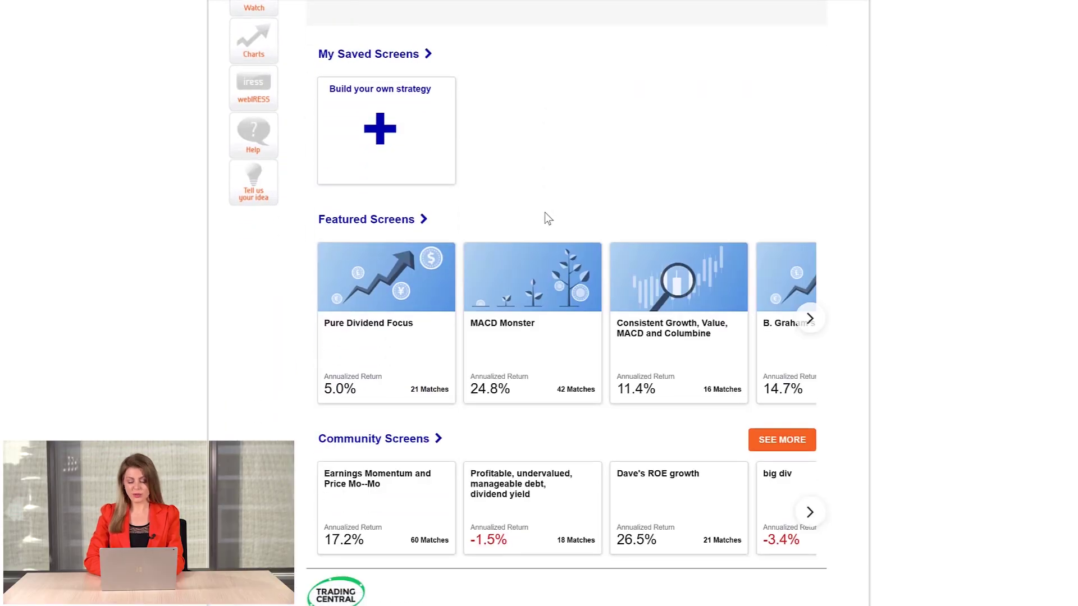
pyautogui.click(809, 325)
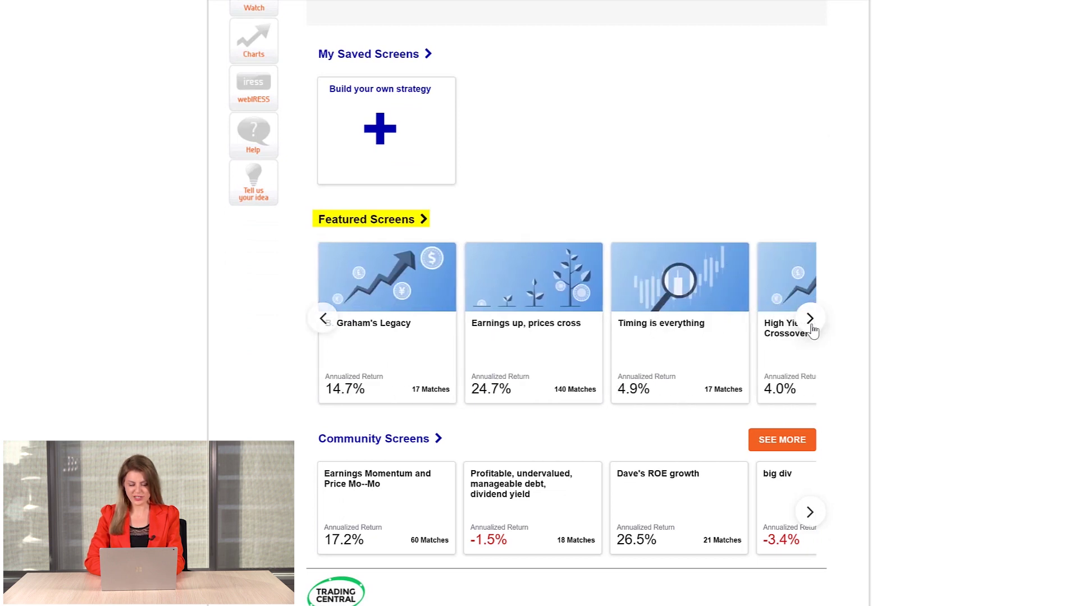
pyautogui.click(817, 524)
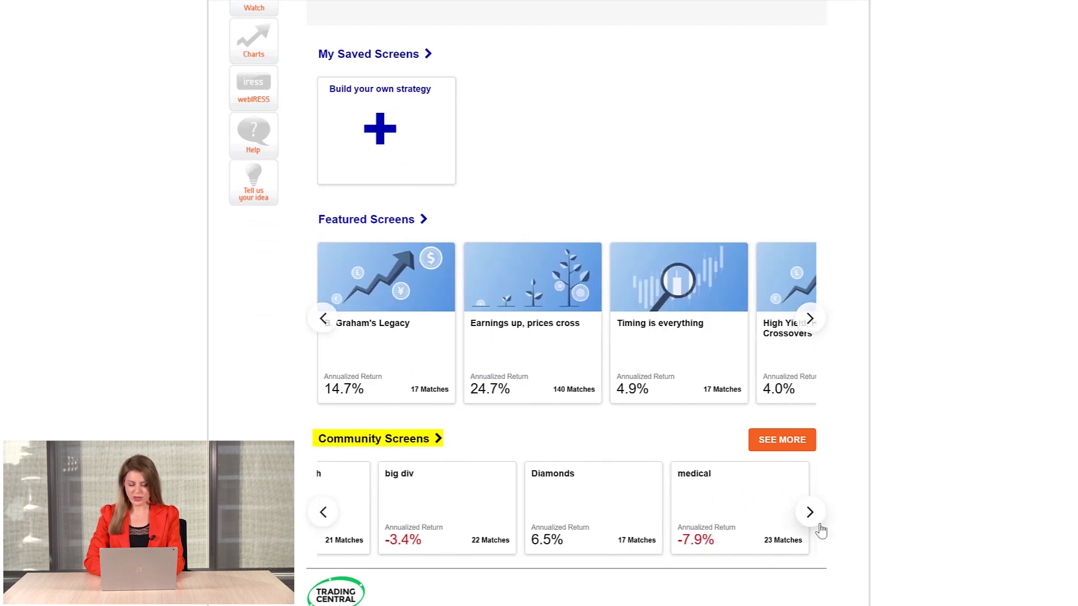
pyautogui.click(817, 524)
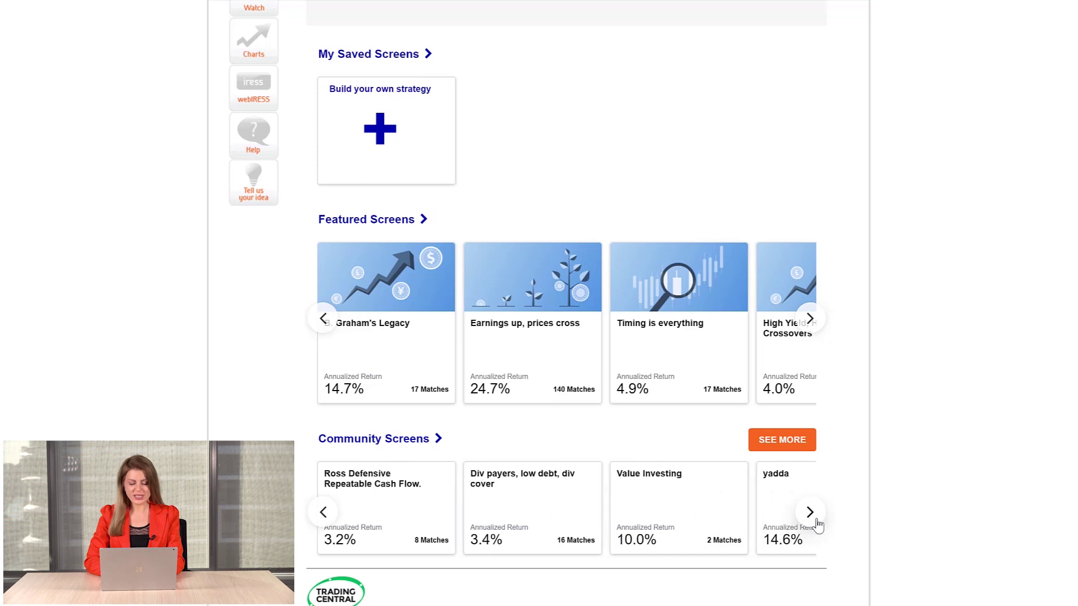
pyautogui.click(816, 524)
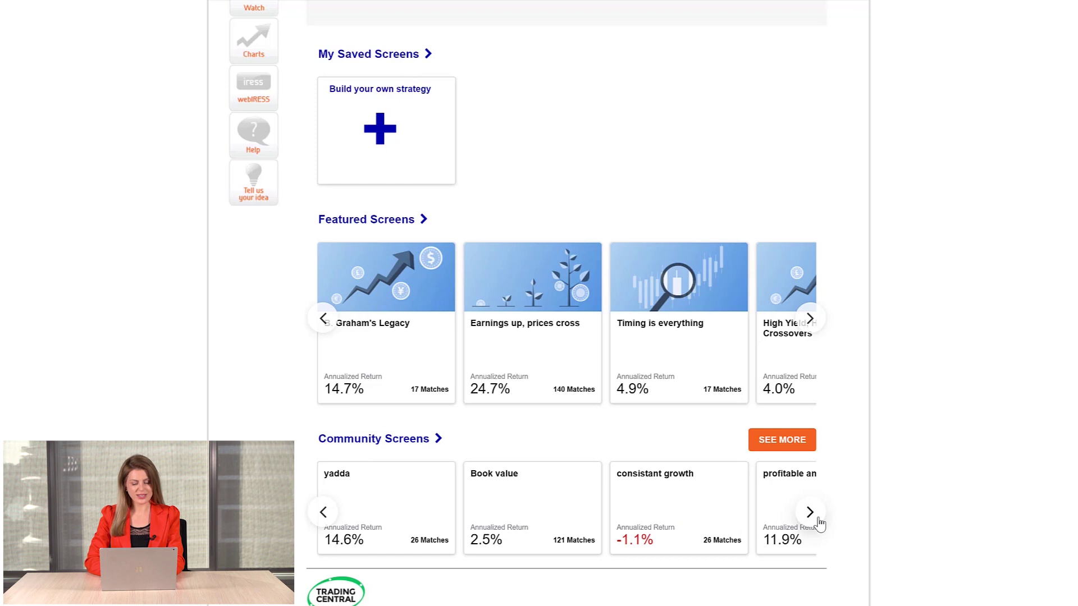
pyautogui.click(541, 348)
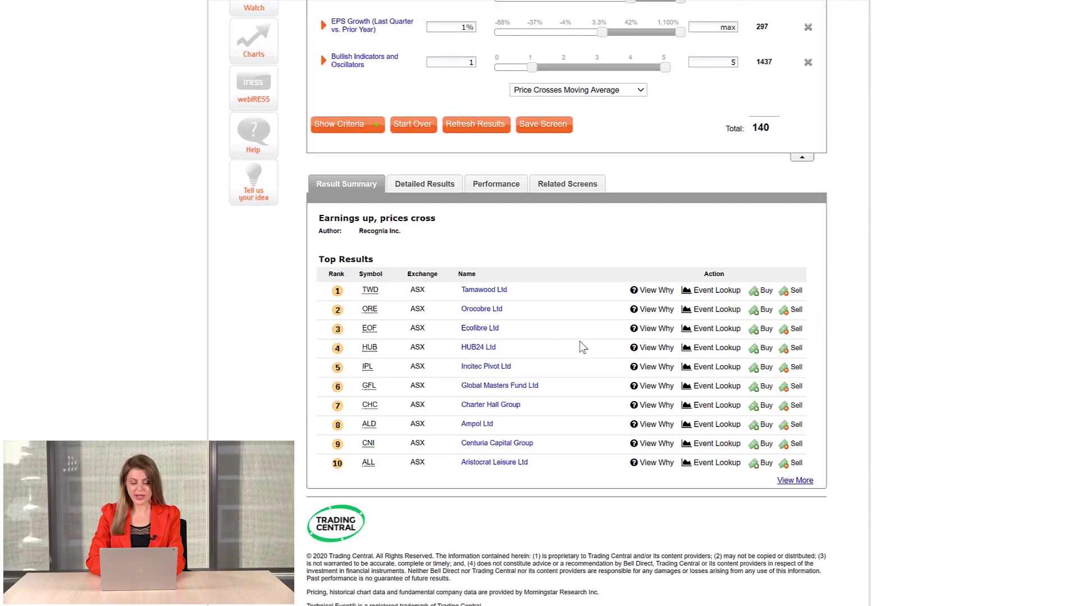
pyautogui.scroll(3, 618, 346)
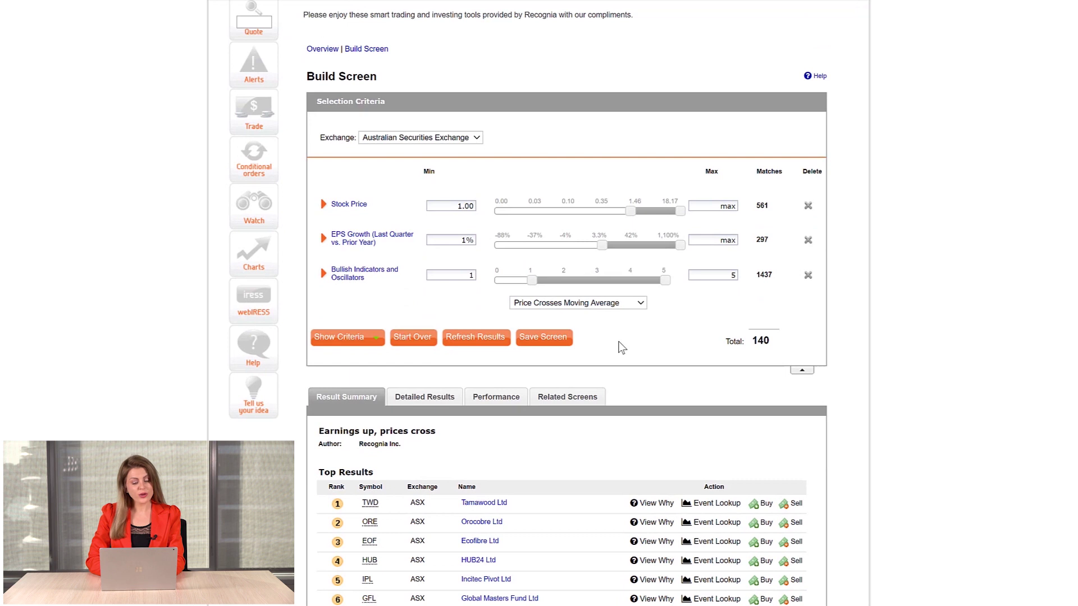
pyautogui.scroll(-1, 620, 347)
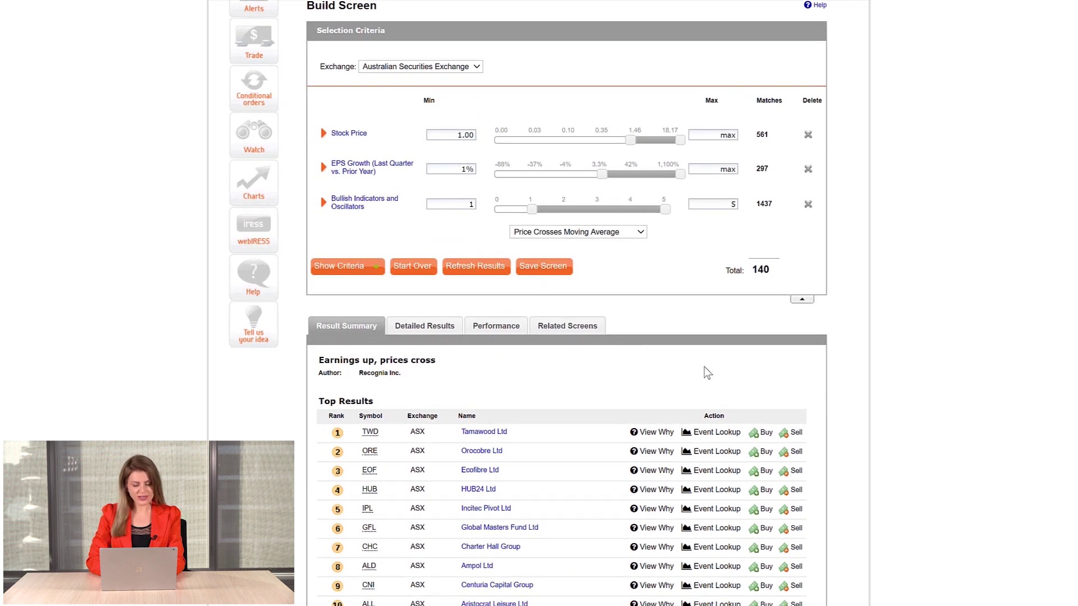
pyautogui.scroll(-1, 601, 304)
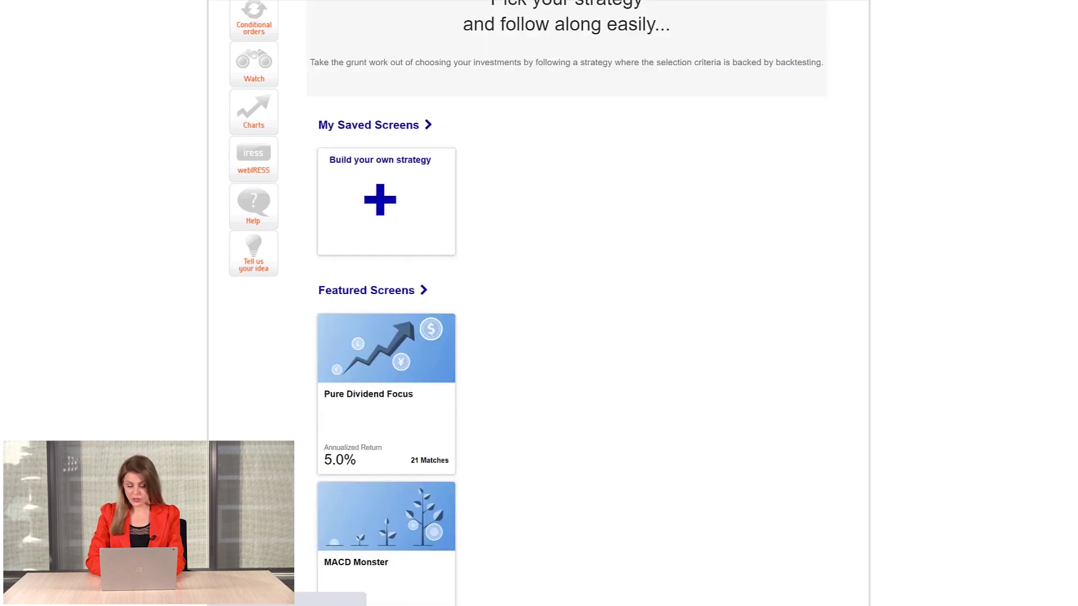
pyautogui.scroll(-1, 672, 340)
pyautogui.click(810, 319)
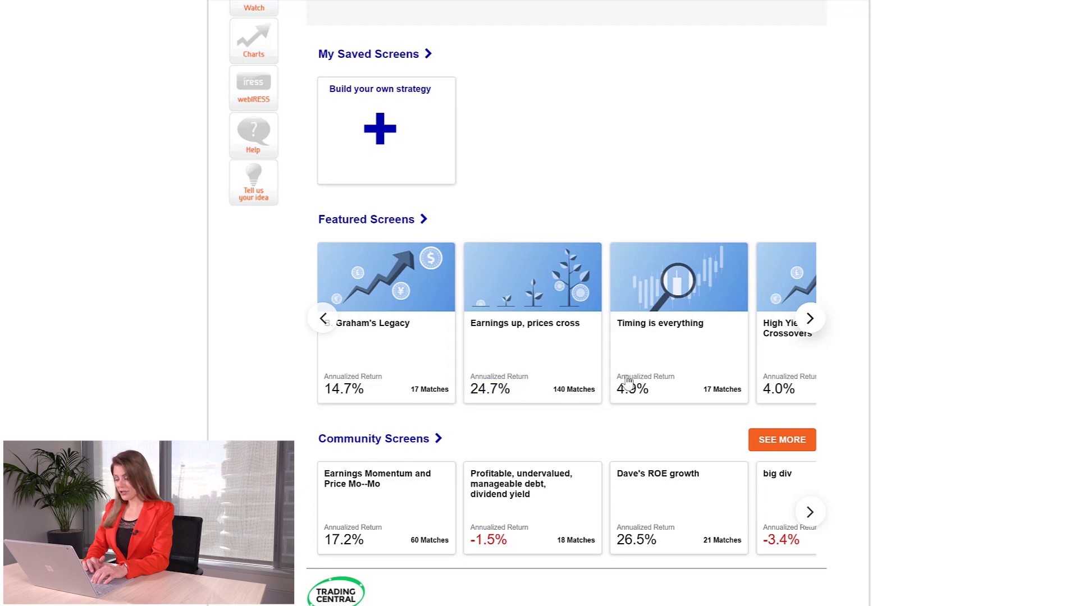
pyautogui.click(811, 321)
pyautogui.click(813, 331)
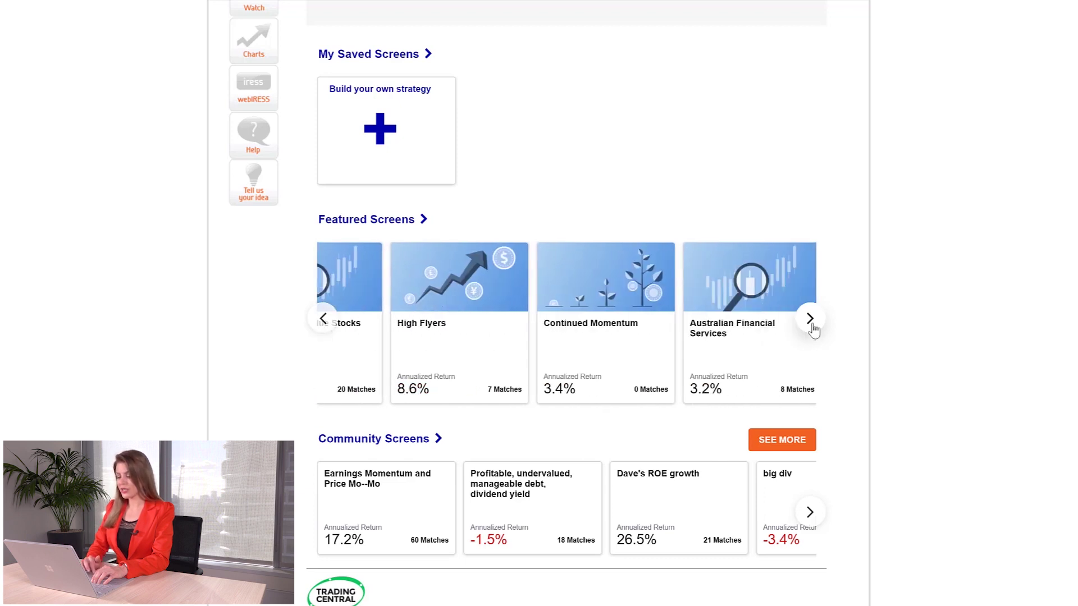
pyautogui.click(814, 330)
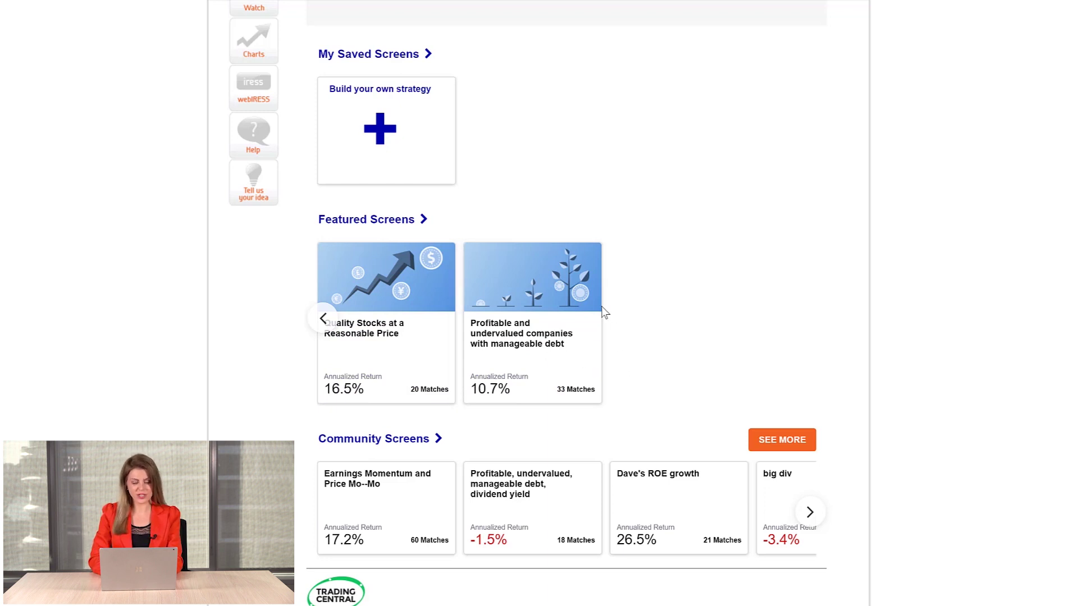
pyautogui.scroll(-1, 438, 160)
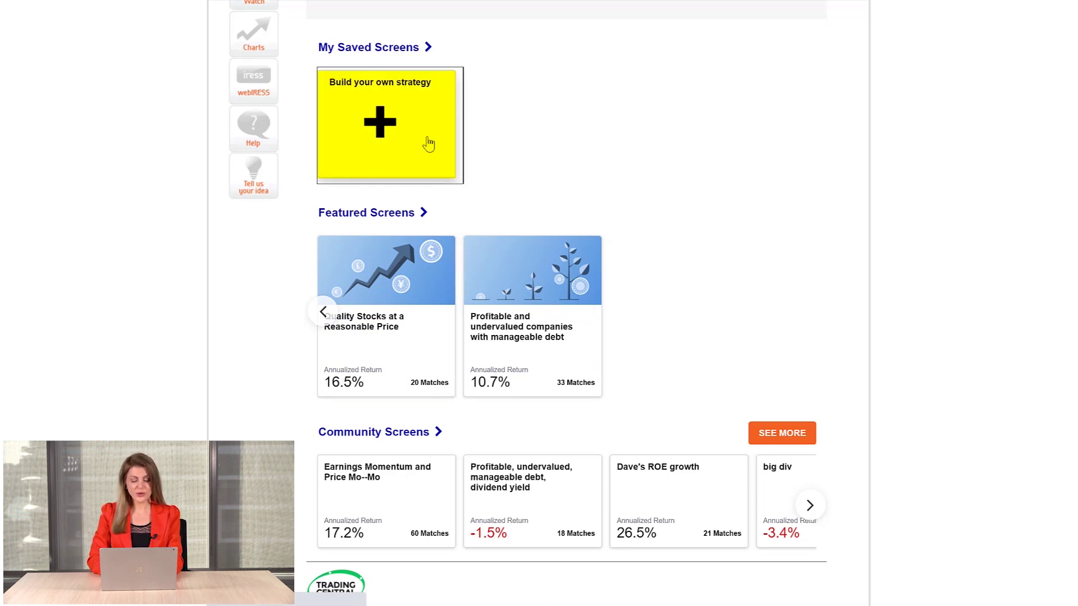
# Build a custom strategy with a Company Basics Market Capitalization criterion, minimum 100M
pyautogui.click(428, 145)
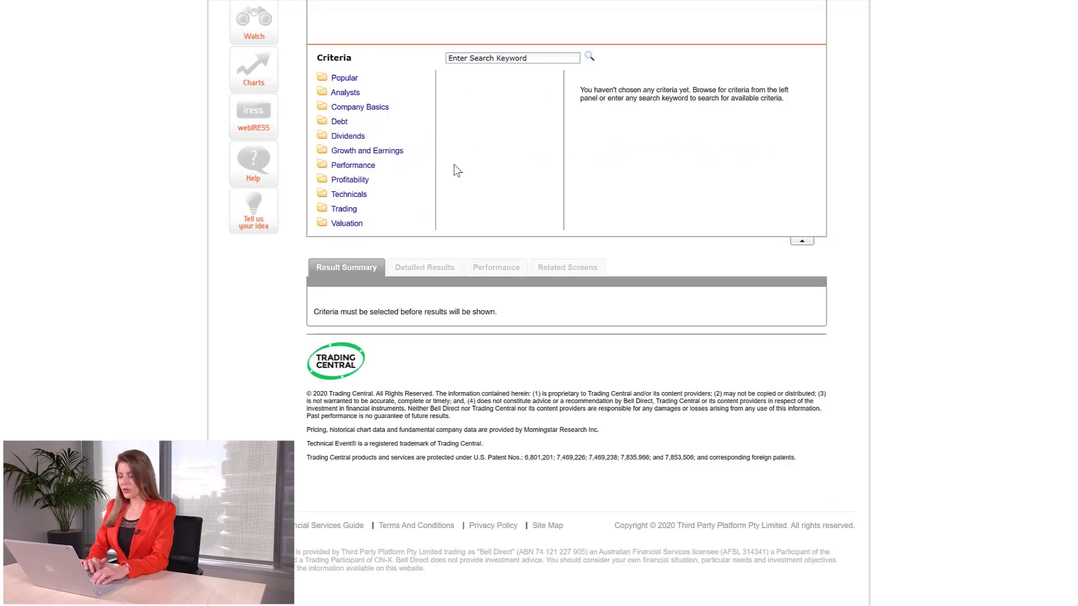
pyautogui.scroll(2, 455, 171)
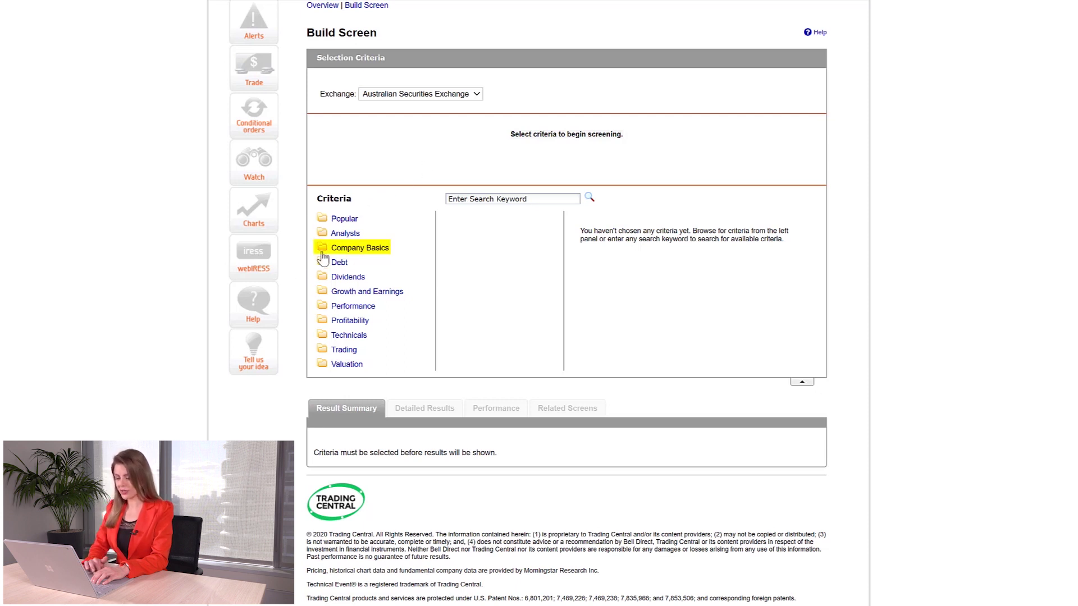
pyautogui.click(371, 248)
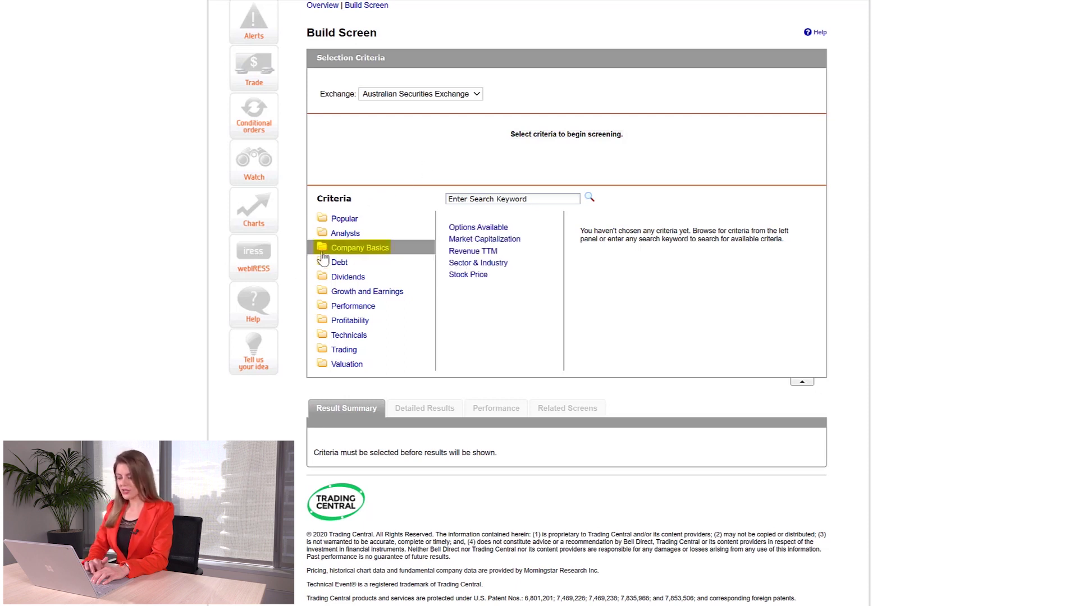
pyautogui.click(454, 246)
pyautogui.click(681, 281)
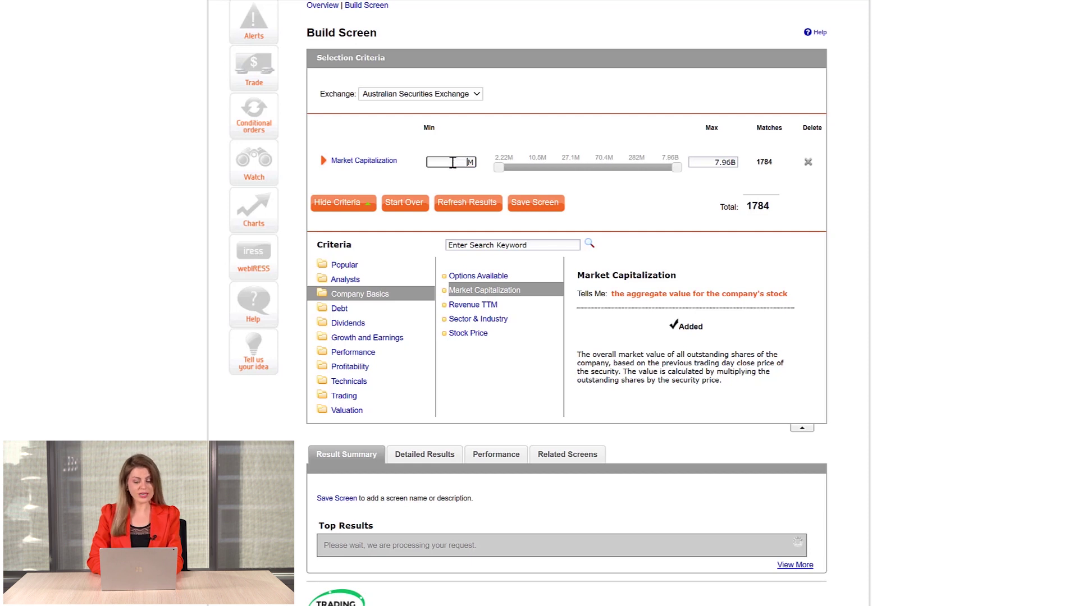
pyautogui.write('100')
pyautogui.click(471, 139)
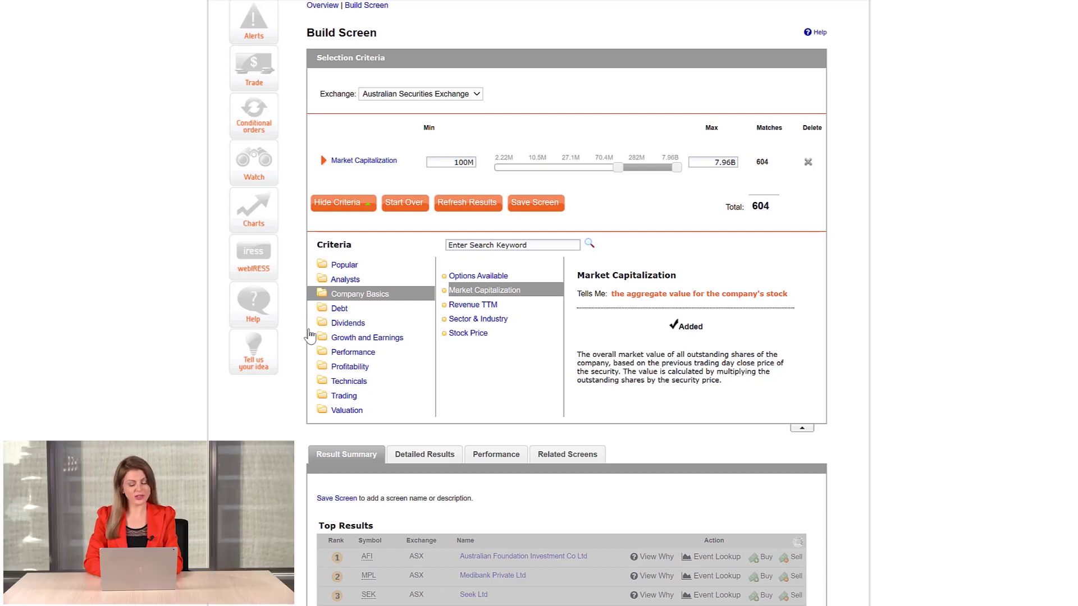
# Add the EPS Growth (Last Quarter vs. Prior Year) criterion with a 0% minimum
pyautogui.click(360, 341)
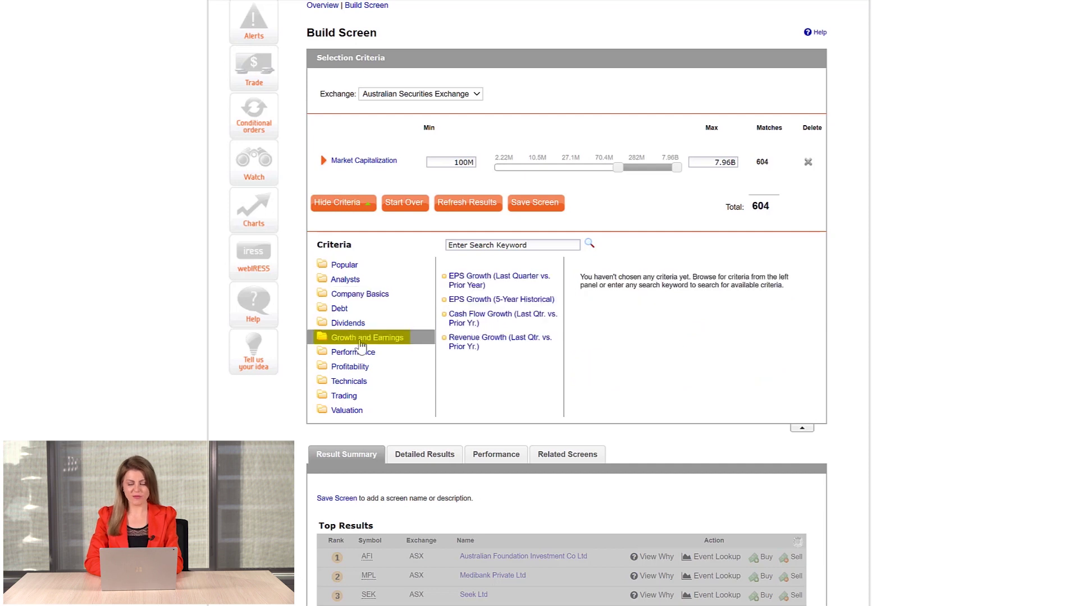
pyautogui.click(472, 288)
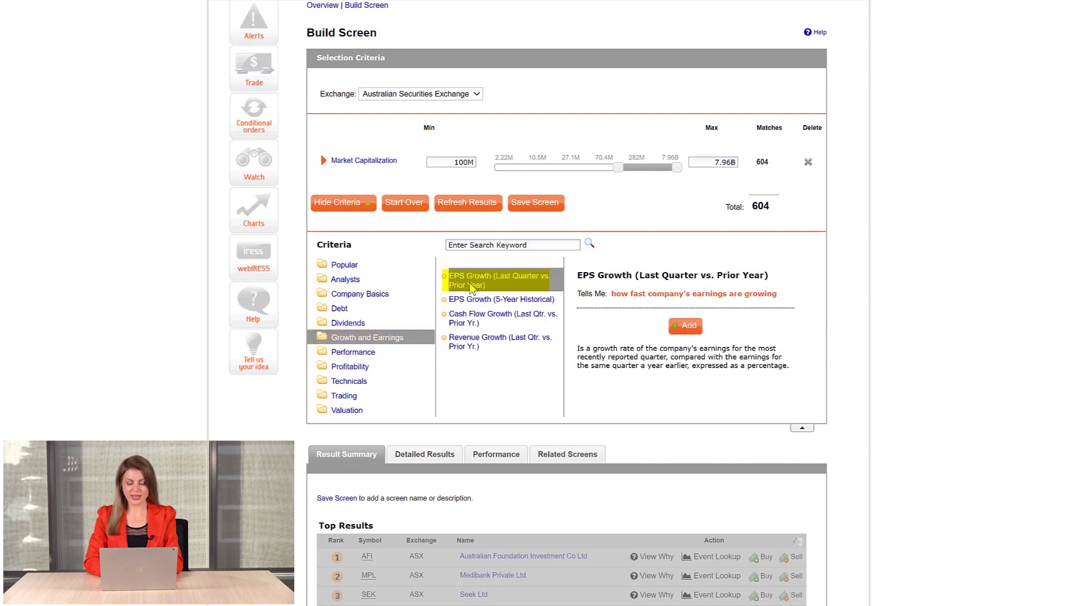
pyautogui.click(689, 327)
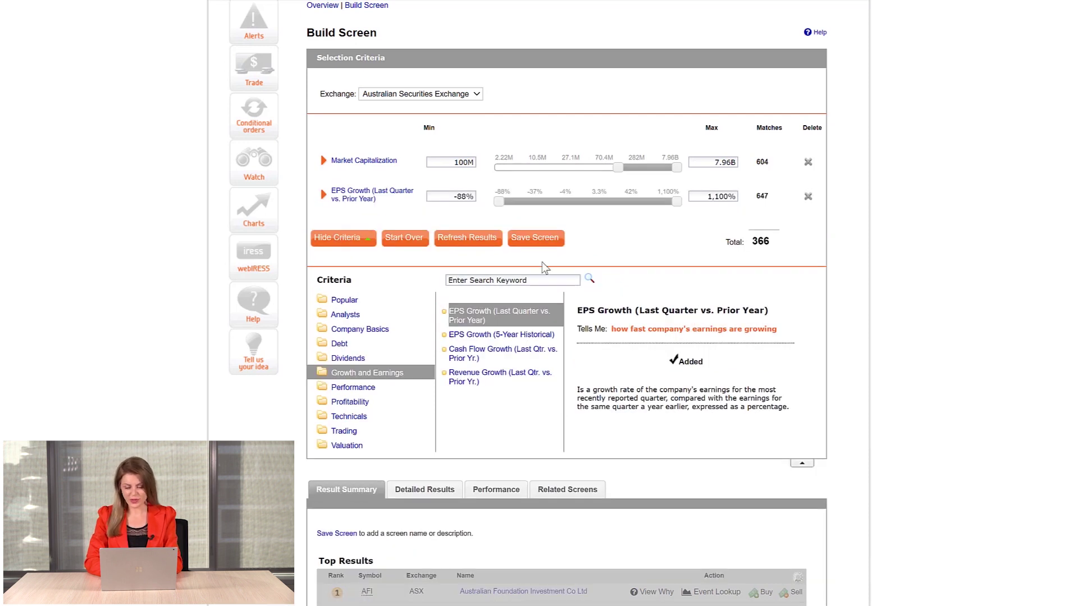
pyautogui.click(463, 198)
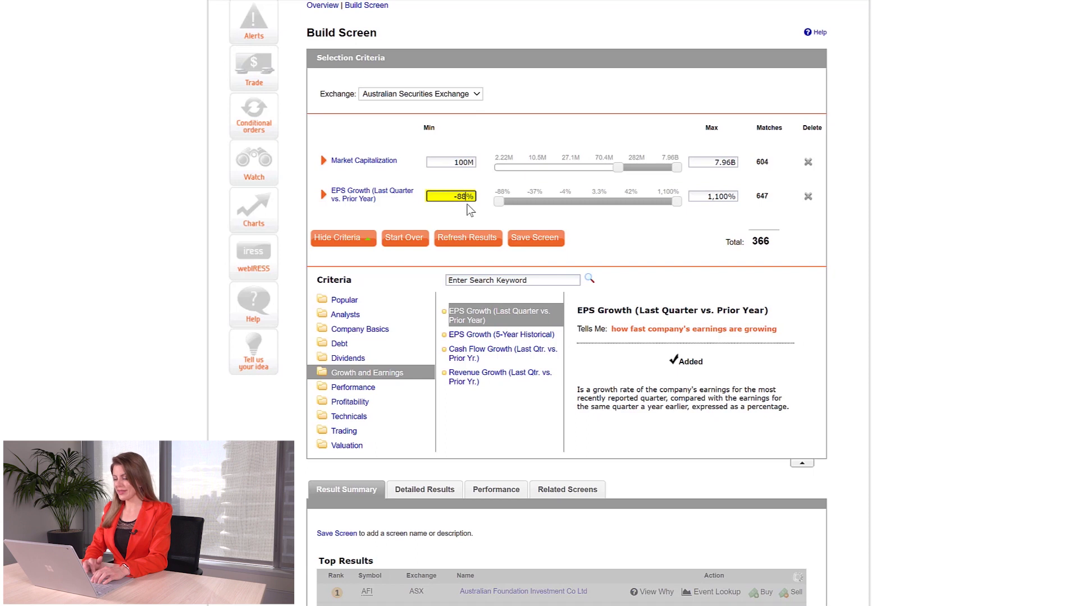
pyautogui.press('BackSpace')
pyautogui.write('0')
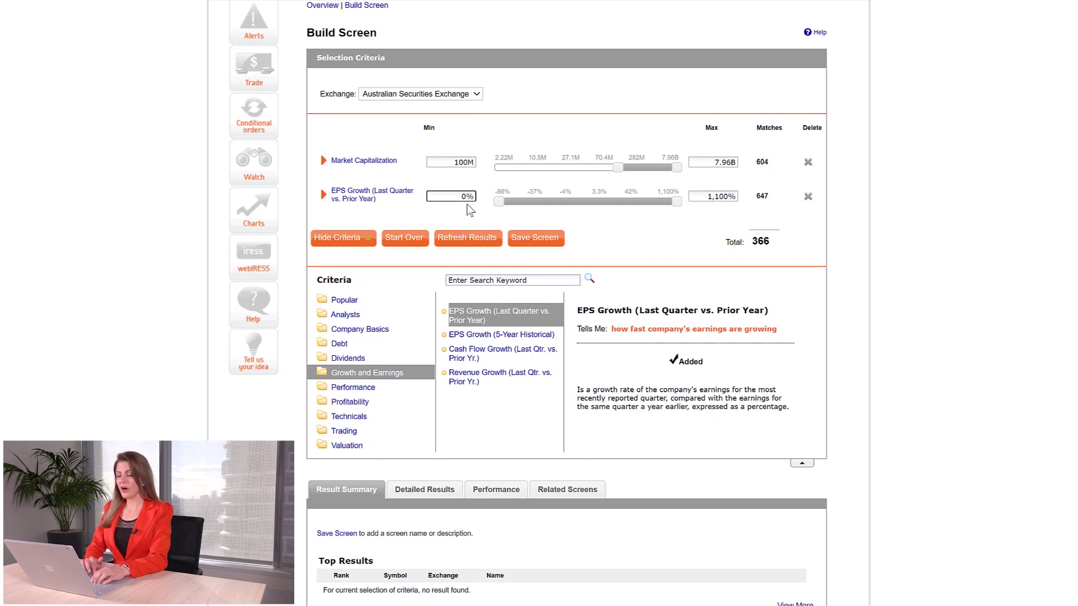
pyautogui.click(470, 209)
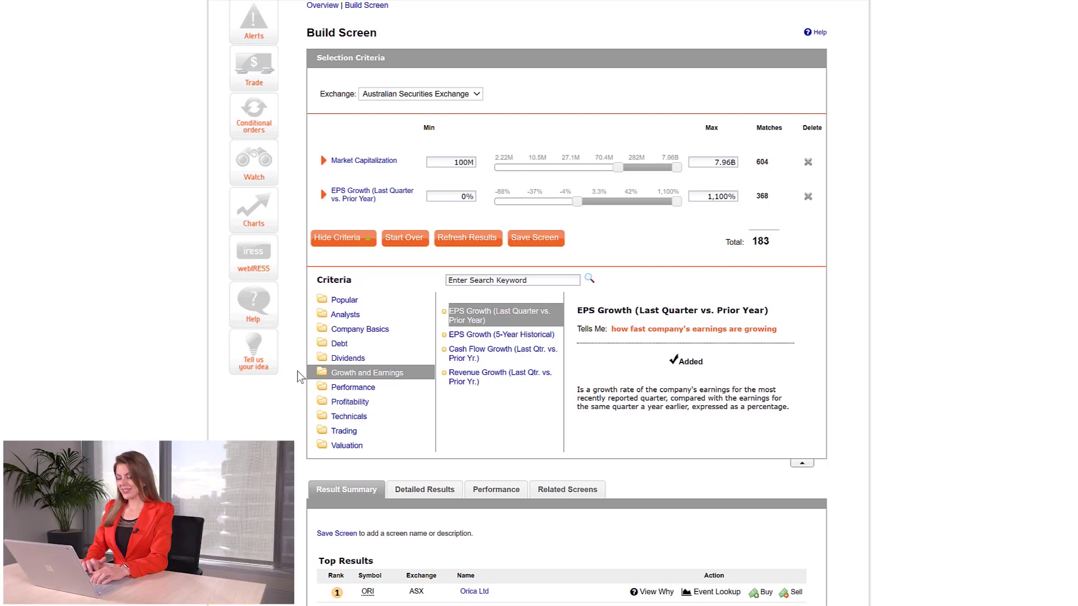
# Add the Technicals criterion Bullish Indicators and Oscillators to the screen
pyautogui.click(326, 420)
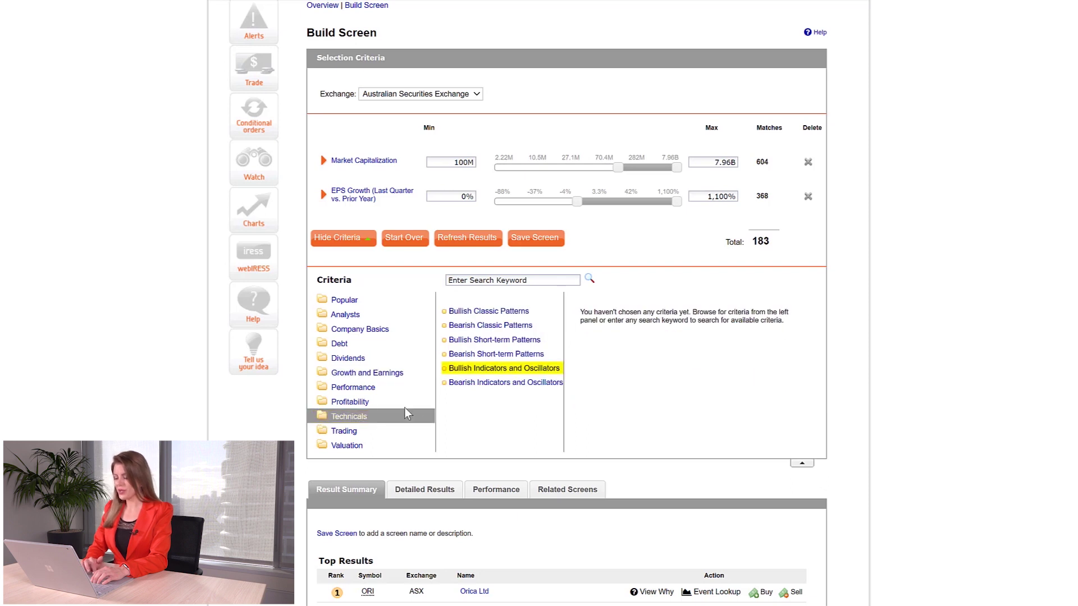
pyautogui.click(466, 372)
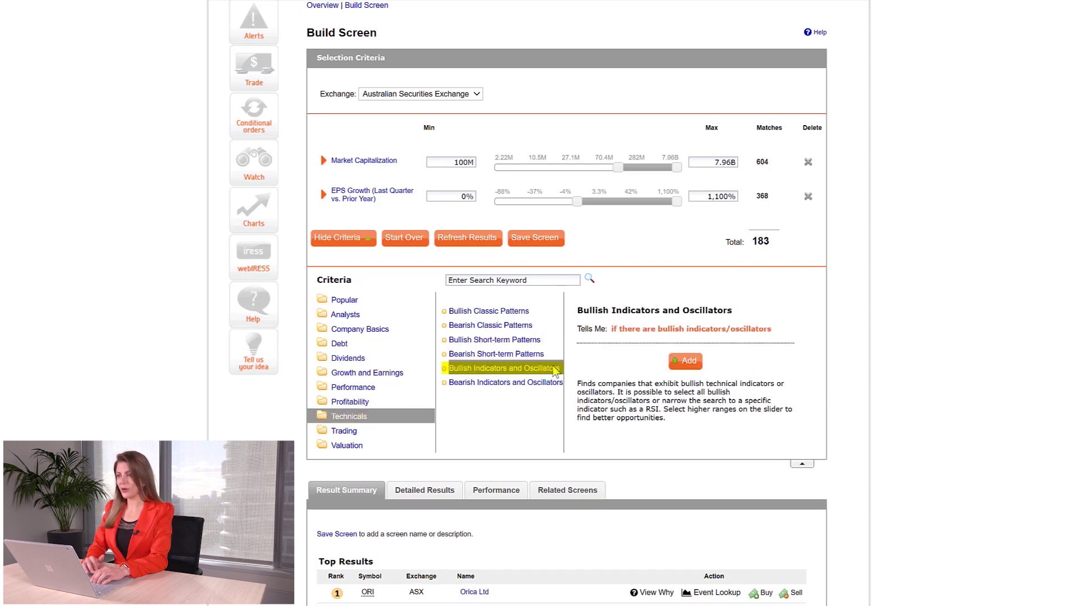
pyautogui.click(689, 362)
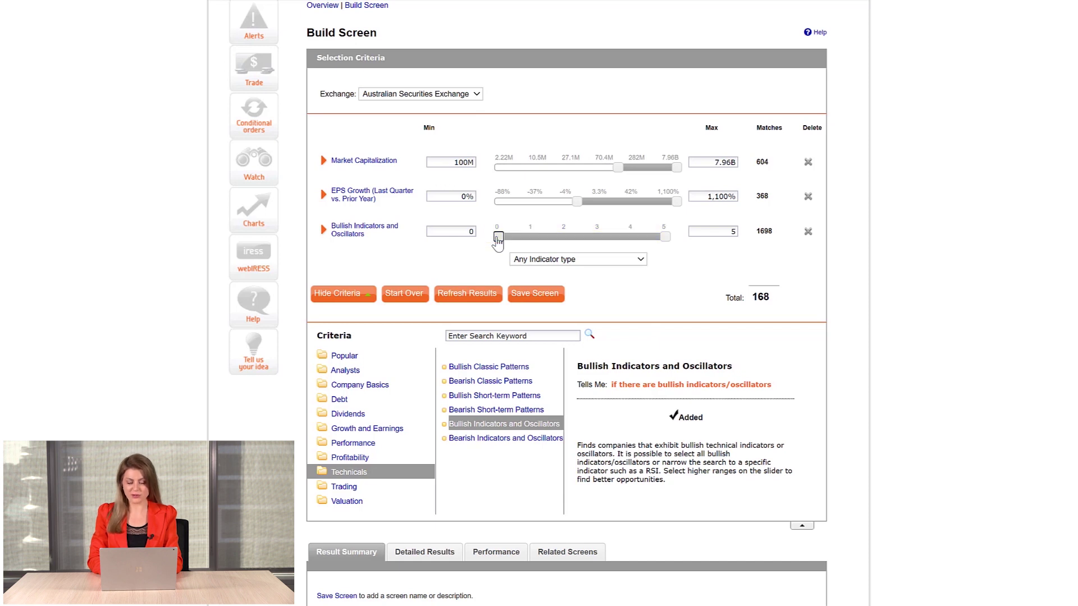
# Drag the Bullish Indicators and Oscillators minimum slider from 0 up to 4
pyautogui.moveTo(498, 239); pyautogui.dragTo(626, 244)
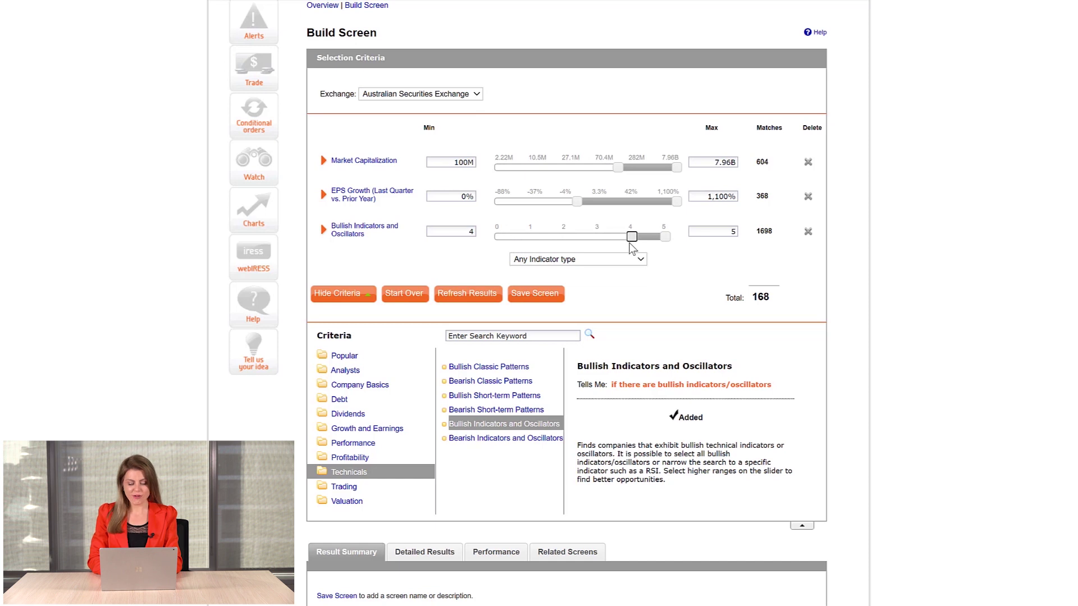
pyautogui.moveTo(626, 245); pyautogui.dragTo(630, 254)
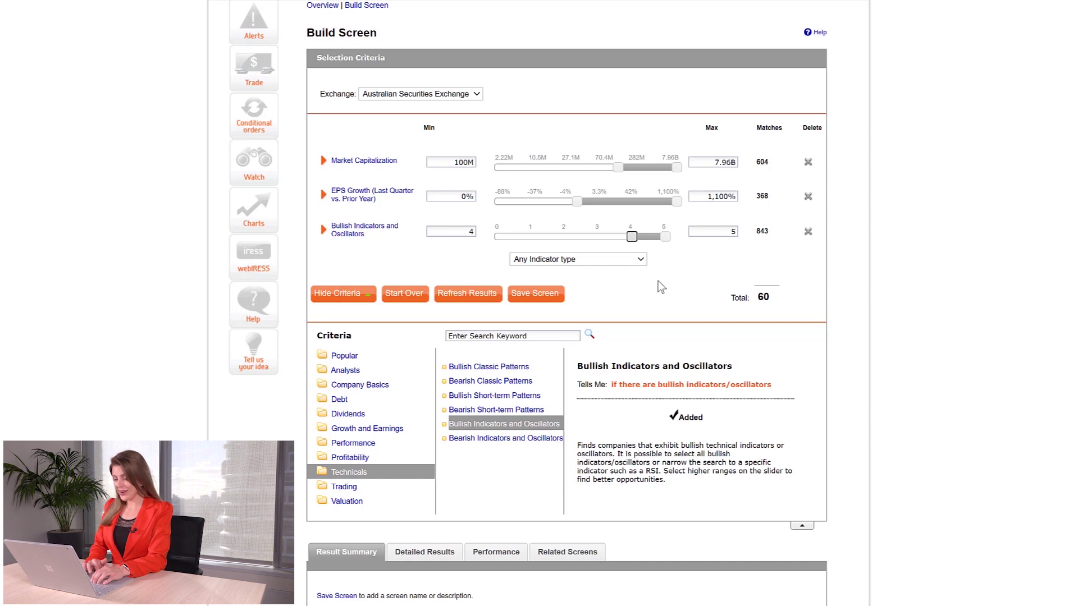
pyautogui.scroll(-5, 658, 280)
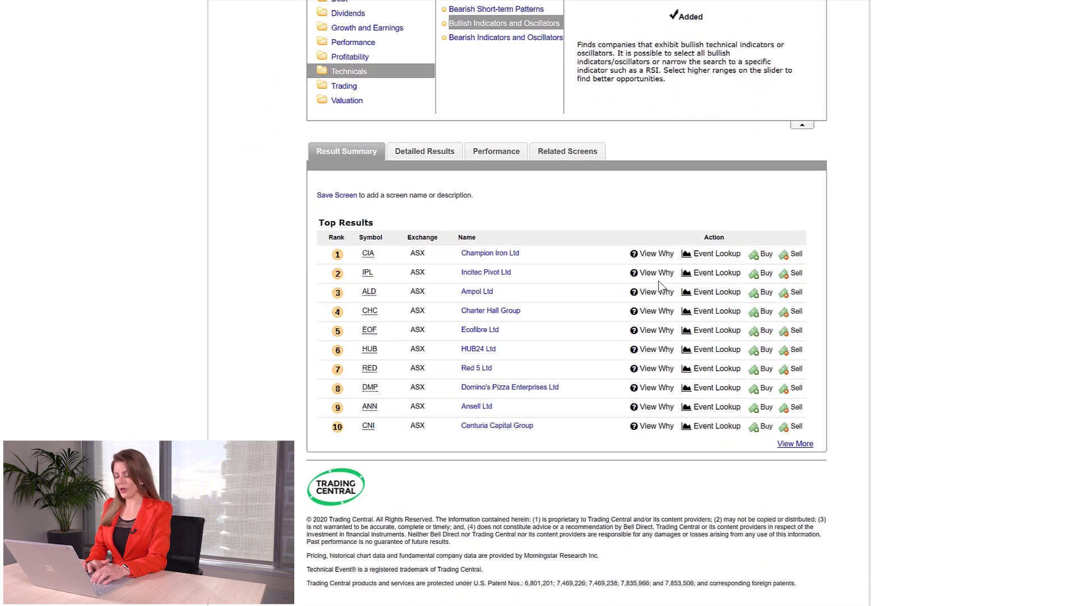
pyautogui.scroll(1, 613, 278)
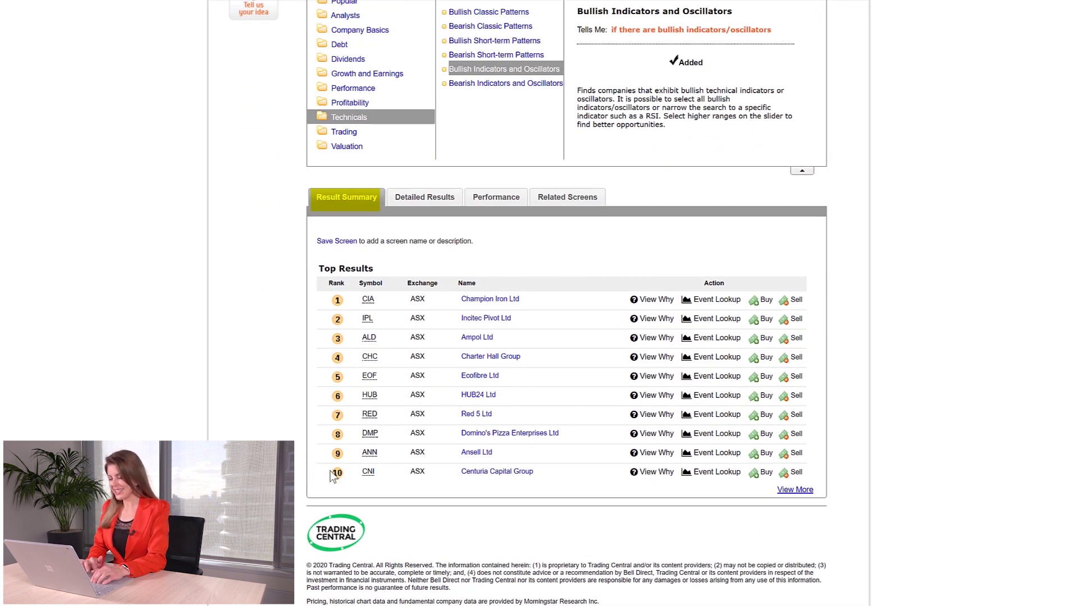
# Switch to the Detailed Results table for the 60 matching stocks
pyautogui.click(420, 201)
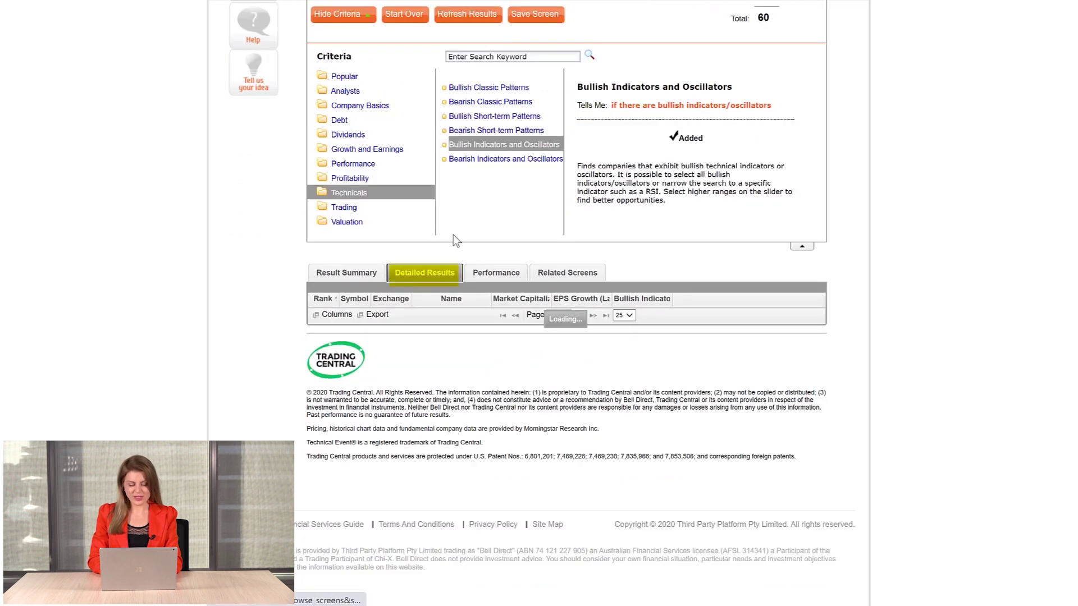
pyautogui.scroll(-2, 461, 268)
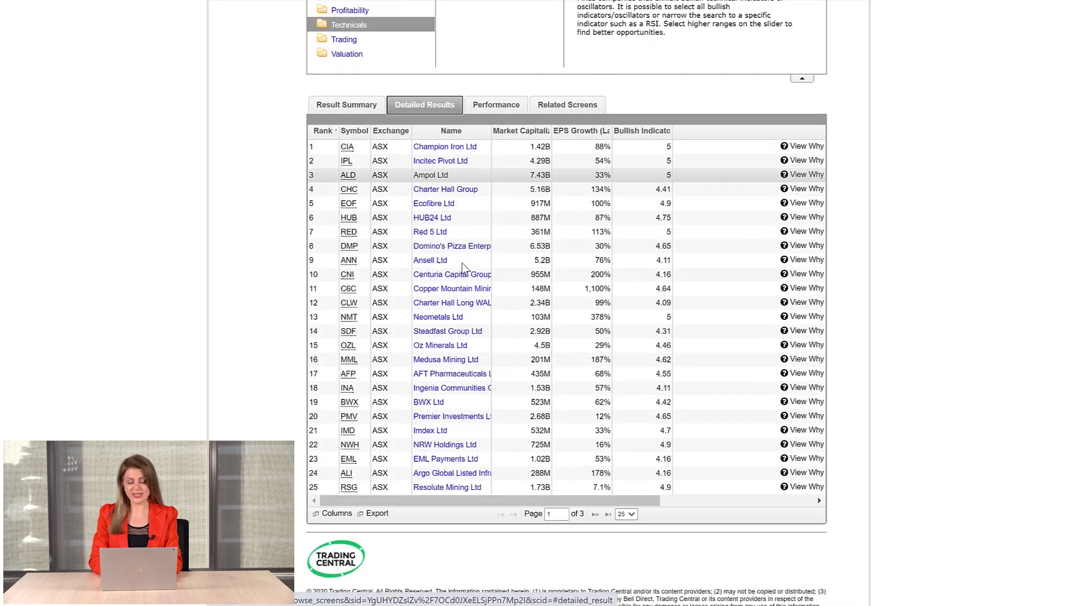
pyautogui.scroll(-1, 462, 269)
pyautogui.scroll(1, 463, 270)
pyautogui.scroll(2, 460, 241)
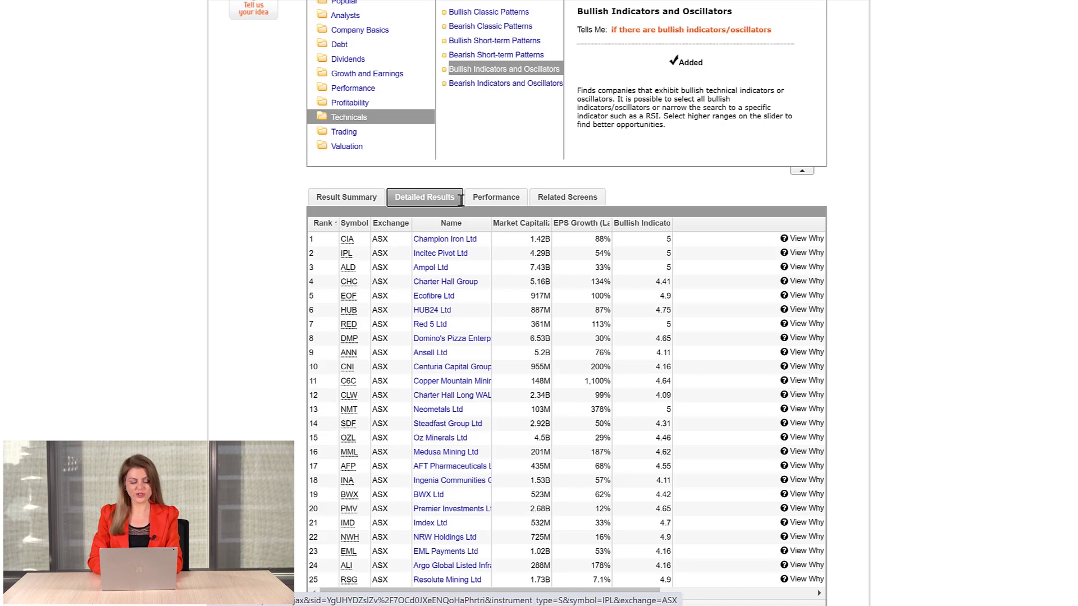
# Run a 3-month Buy and Hold performance backtest for version 'Strategy'
pyautogui.click(471, 209)
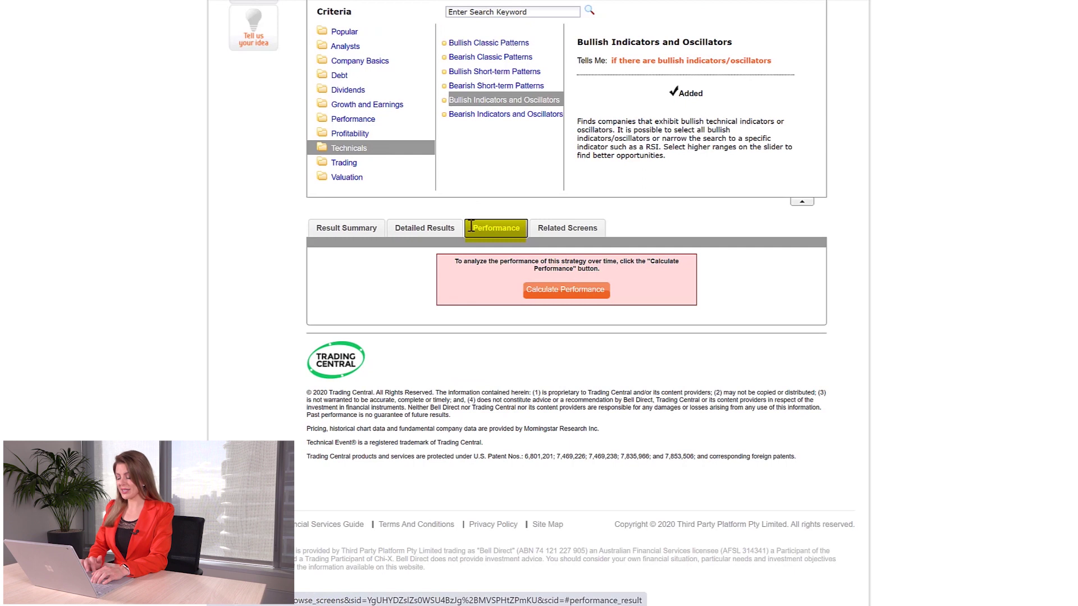
pyautogui.click(535, 287)
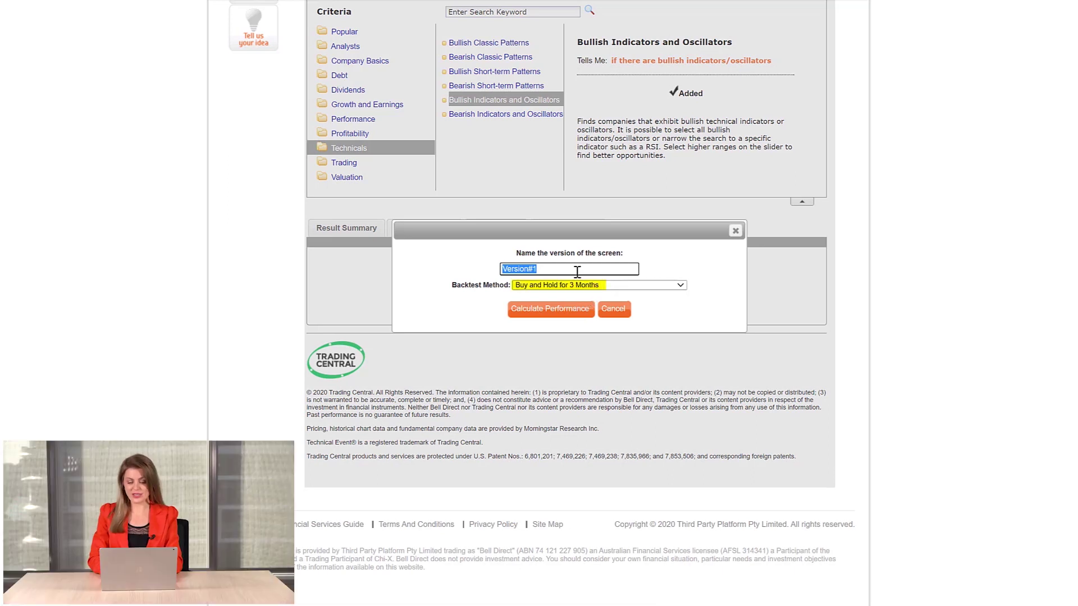
pyautogui.write('Strat')
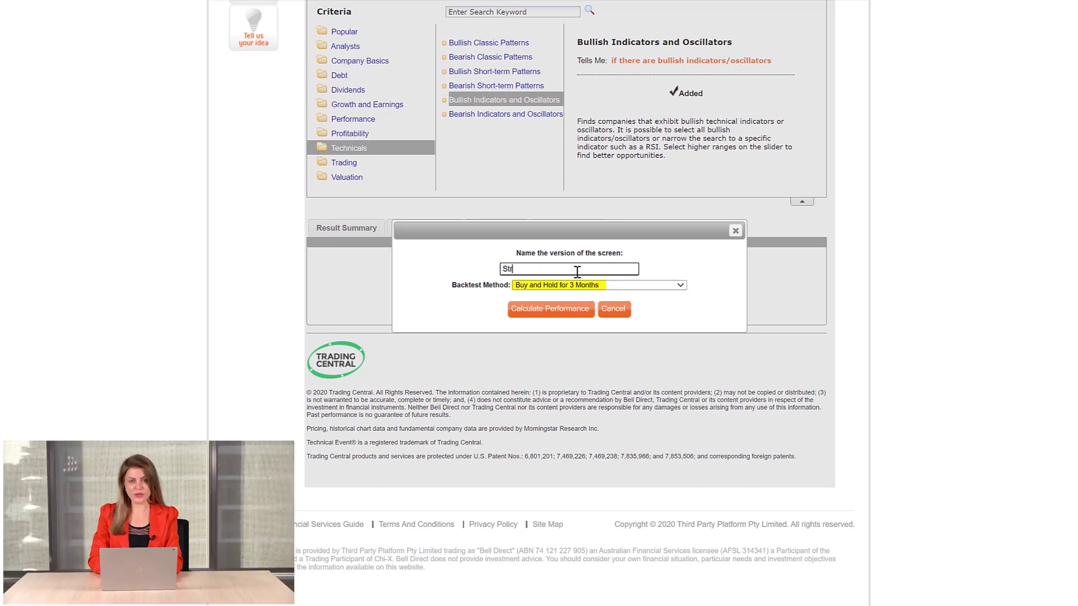
pyautogui.write('egy')
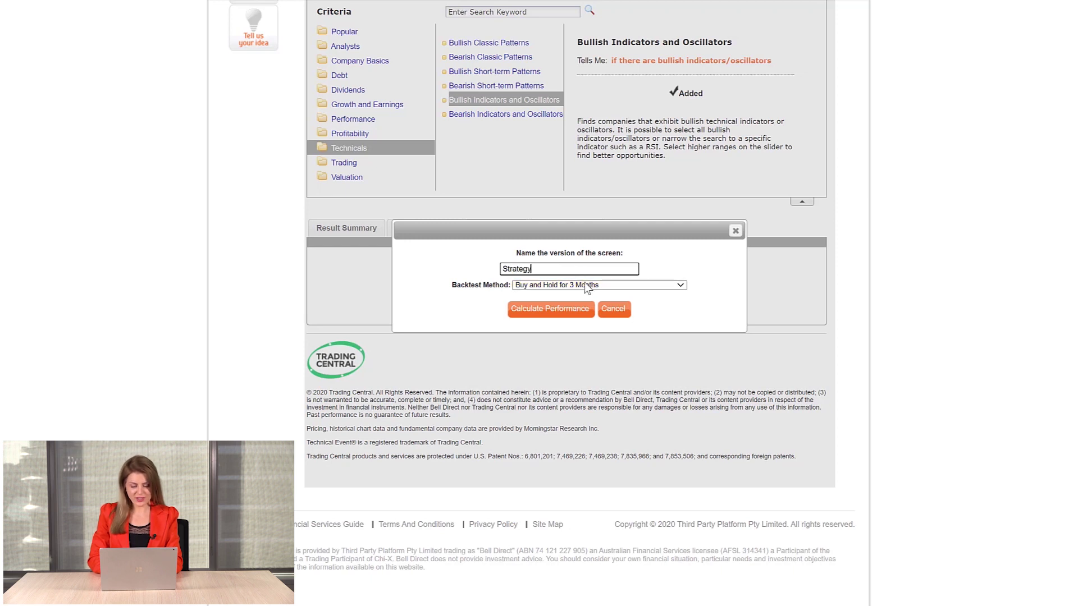
pyautogui.click(554, 319)
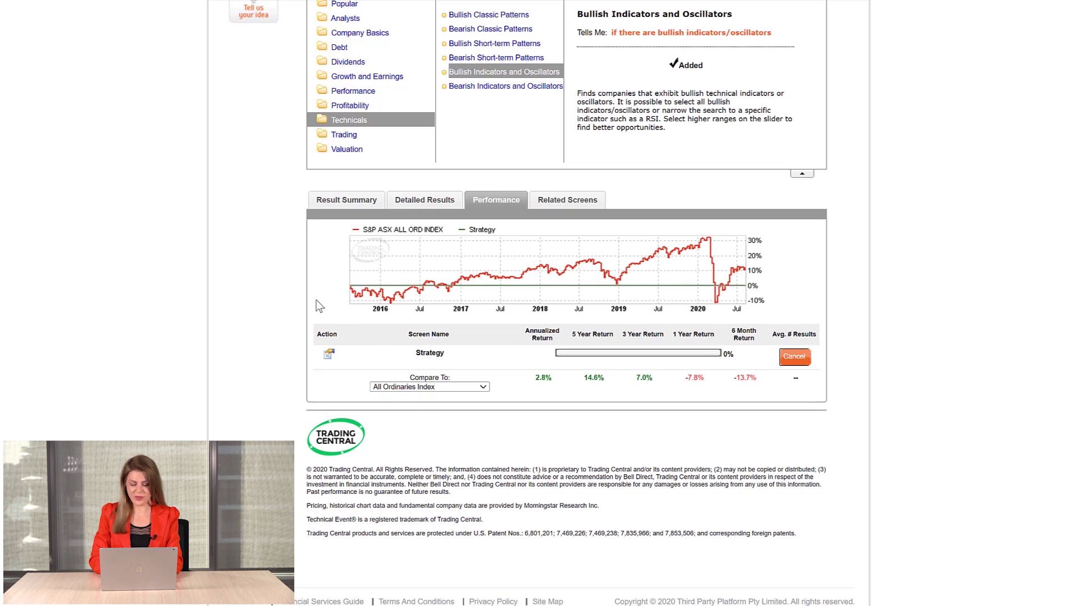
pyautogui.scroll(-1, 317, 331)
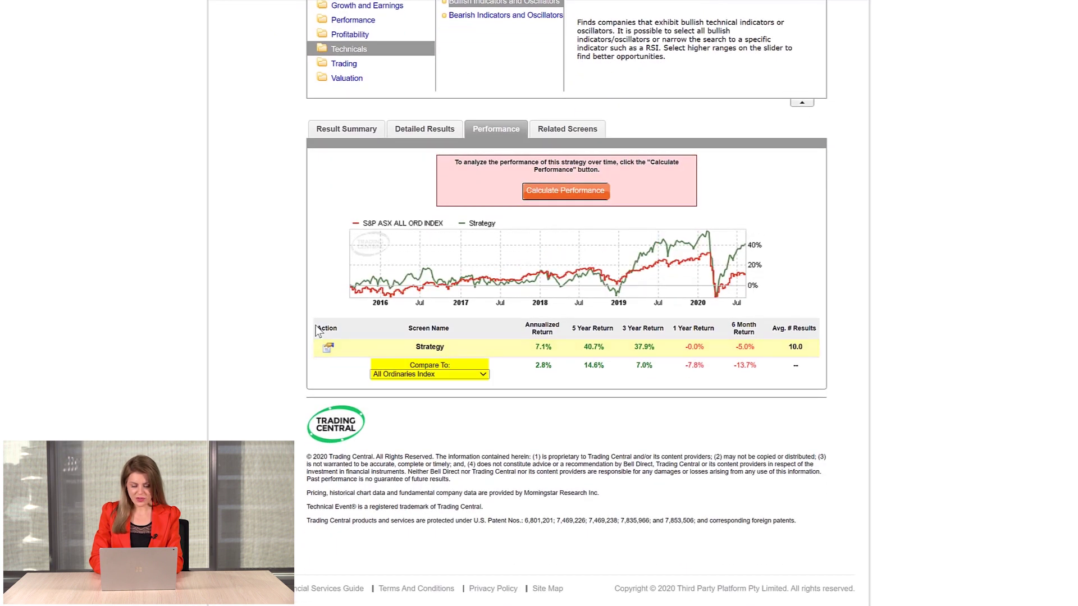
# Keep the All Ordinaries Index as the backtest's Compare To benchmark
pyautogui.click(480, 375)
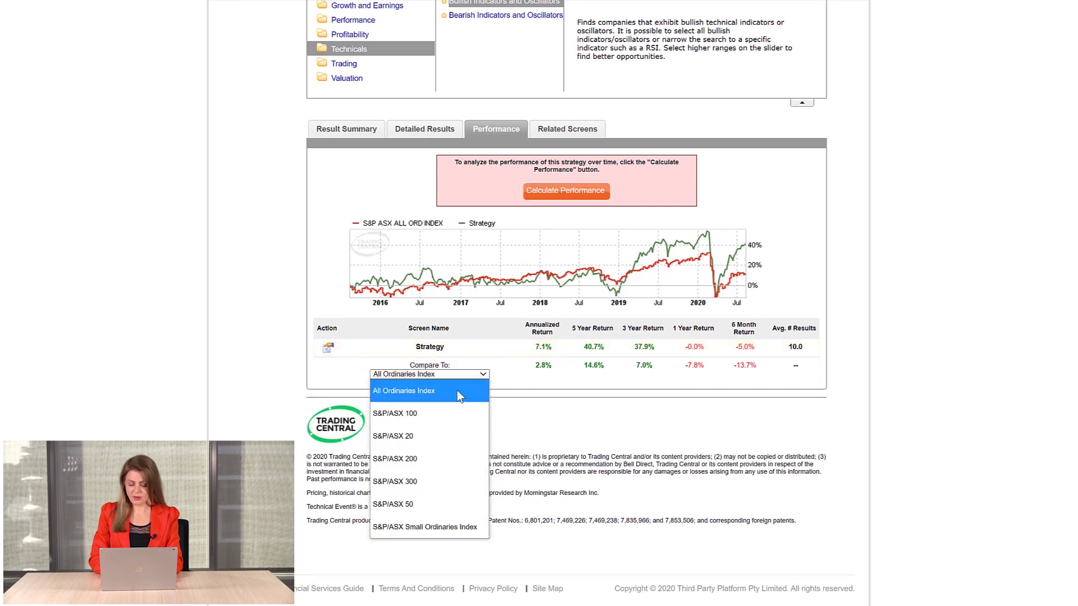
pyautogui.click(427, 391)
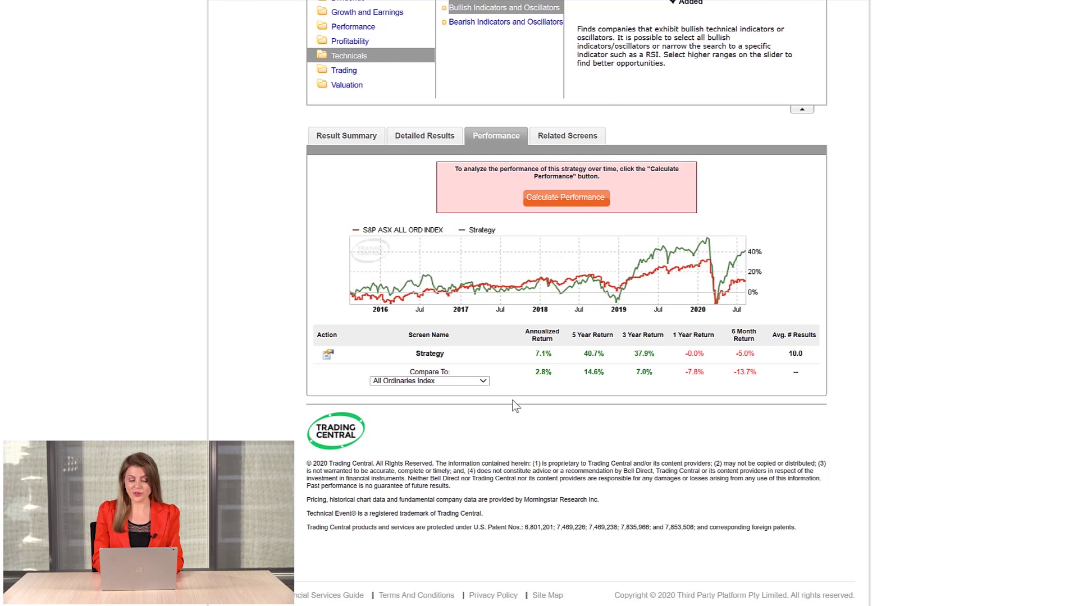
pyautogui.scroll(2, 516, 408)
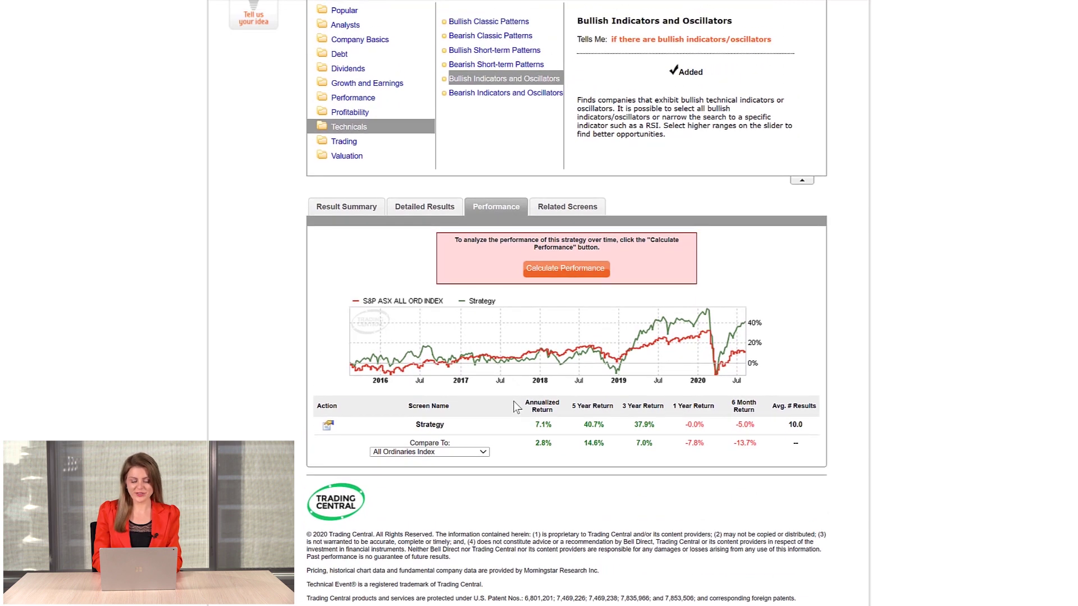
pyautogui.scroll(1, 516, 408)
pyautogui.scroll(2, 516, 407)
pyautogui.scroll(2, 516, 408)
pyautogui.scroll(3, 516, 408)
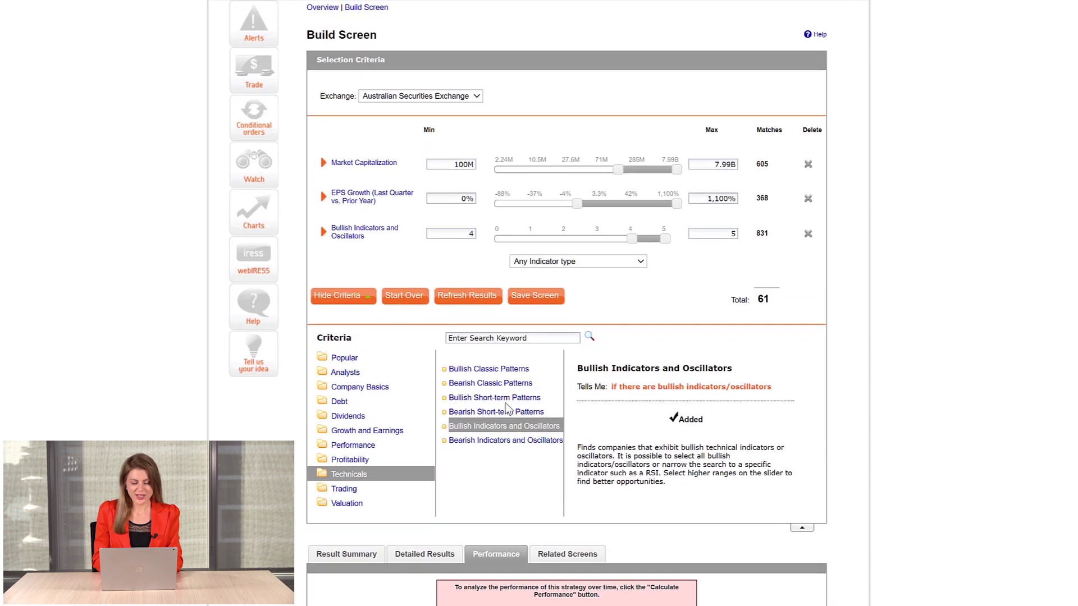
# Save the screen as 'Strategy A', shared, with weekly emails on top-10 changes
pyautogui.click(540, 307)
pyautogui.write('trat')
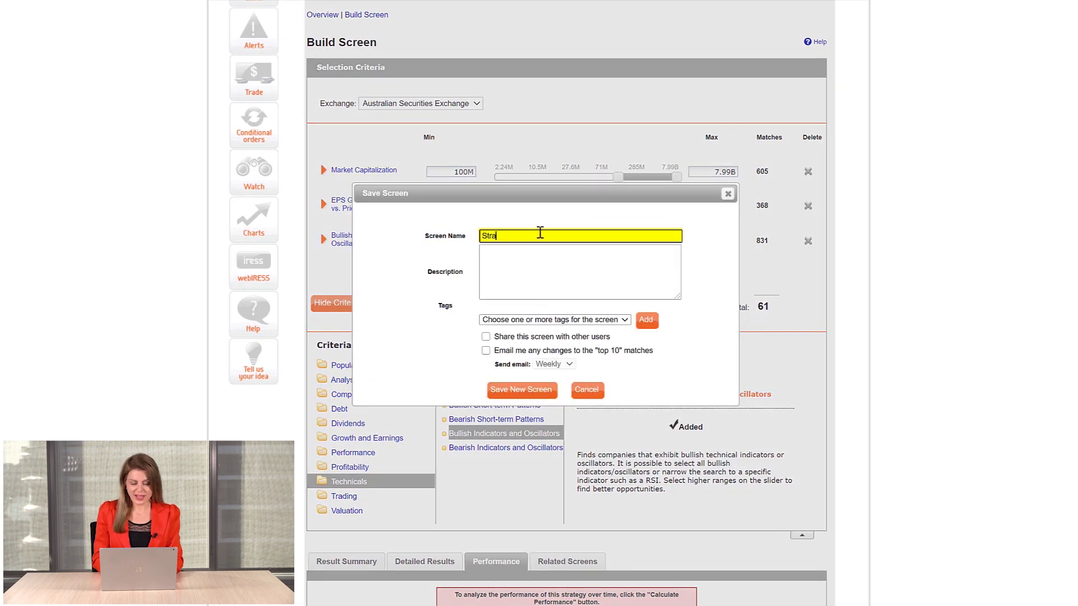
pyautogui.write('egy A')
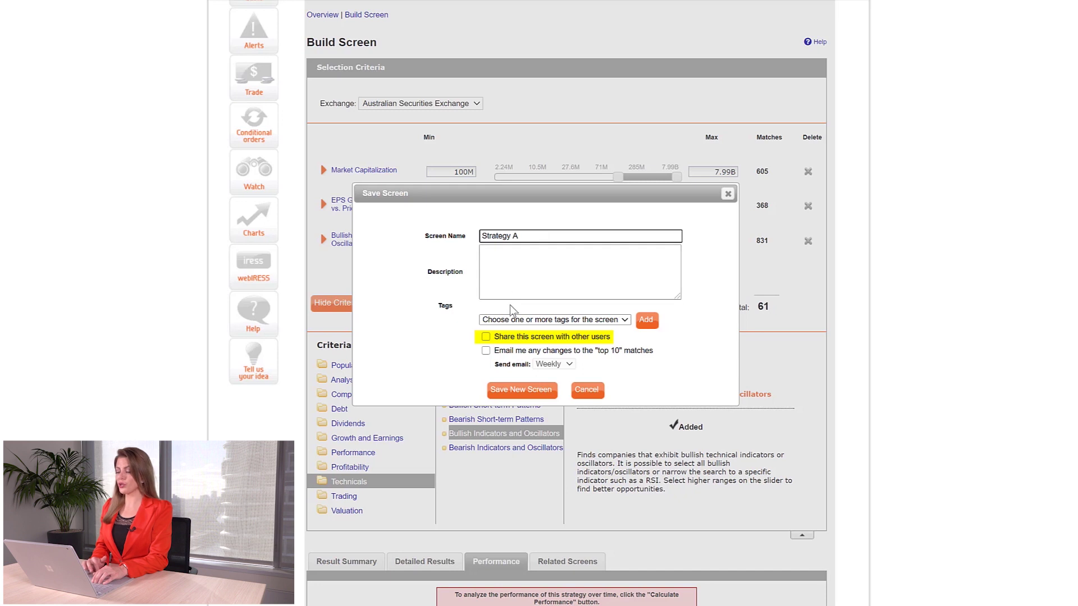
pyautogui.click(486, 338)
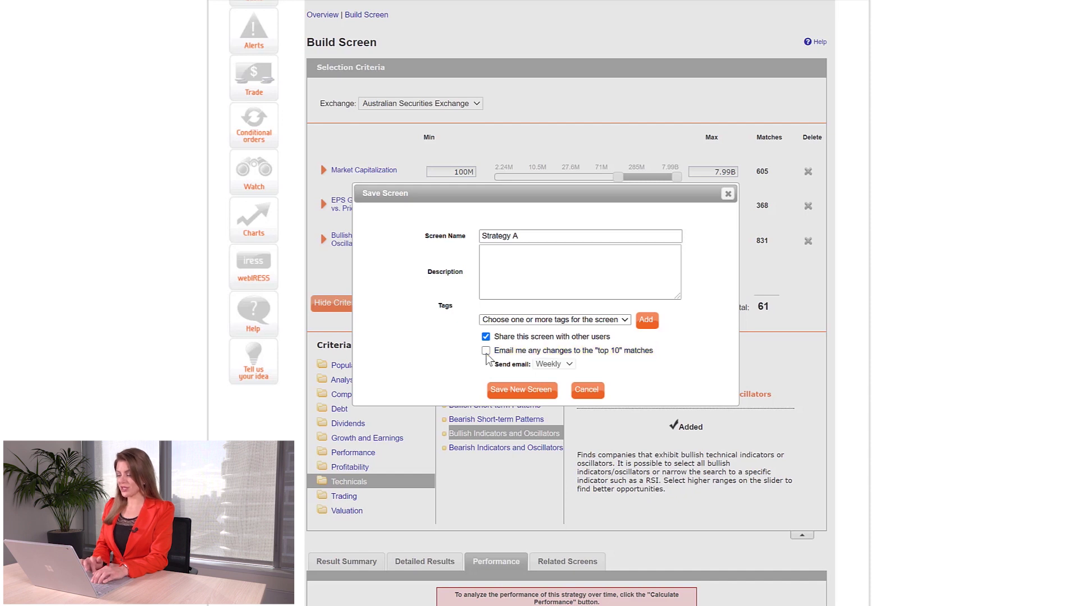
pyautogui.click(486, 352)
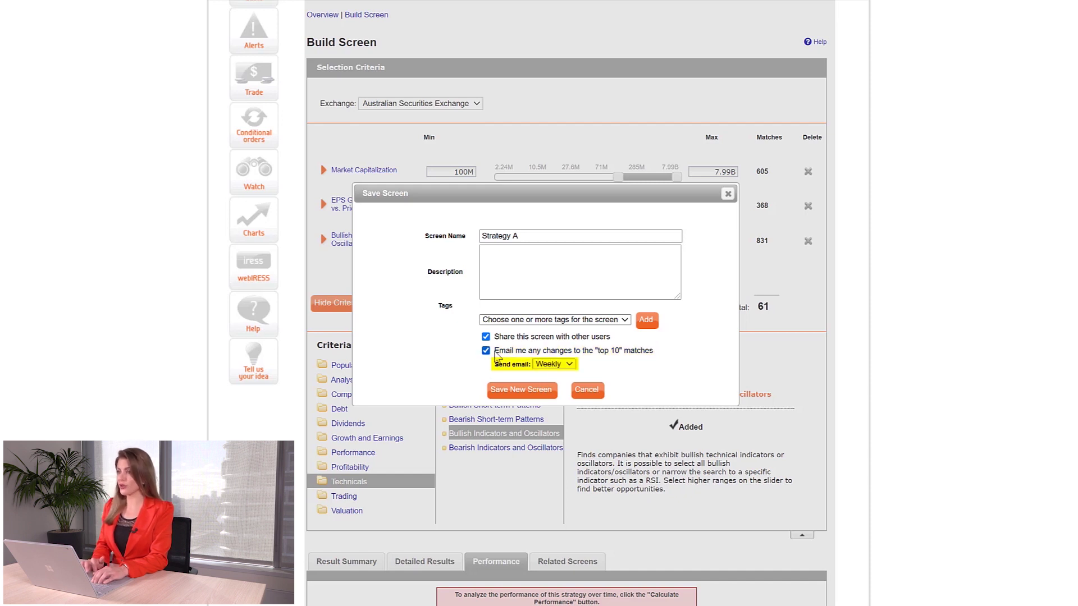
pyautogui.click(563, 364)
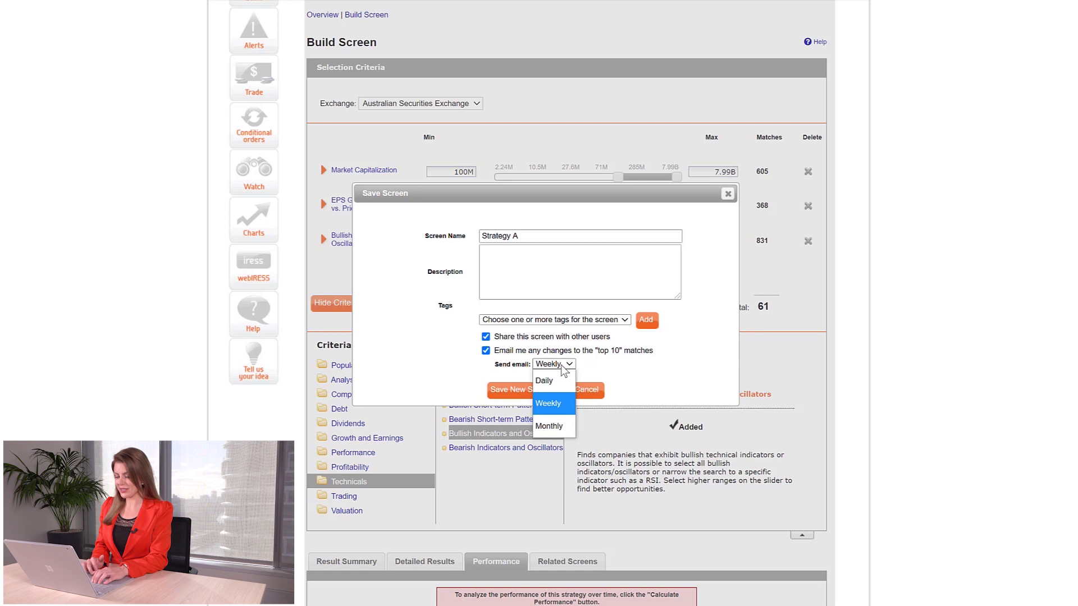
pyautogui.click(564, 368)
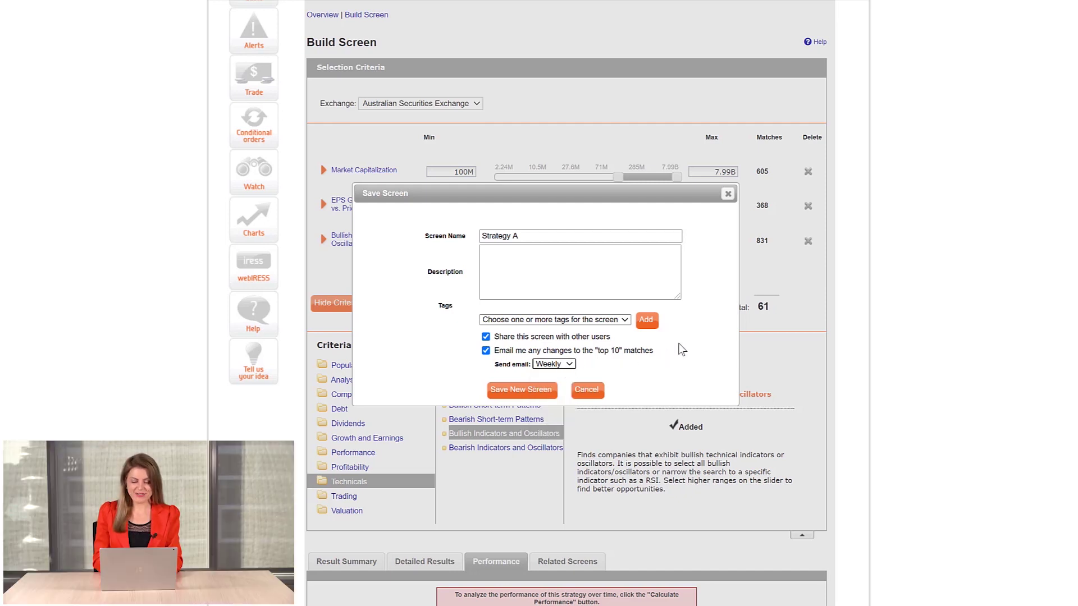
pyautogui.click(728, 194)
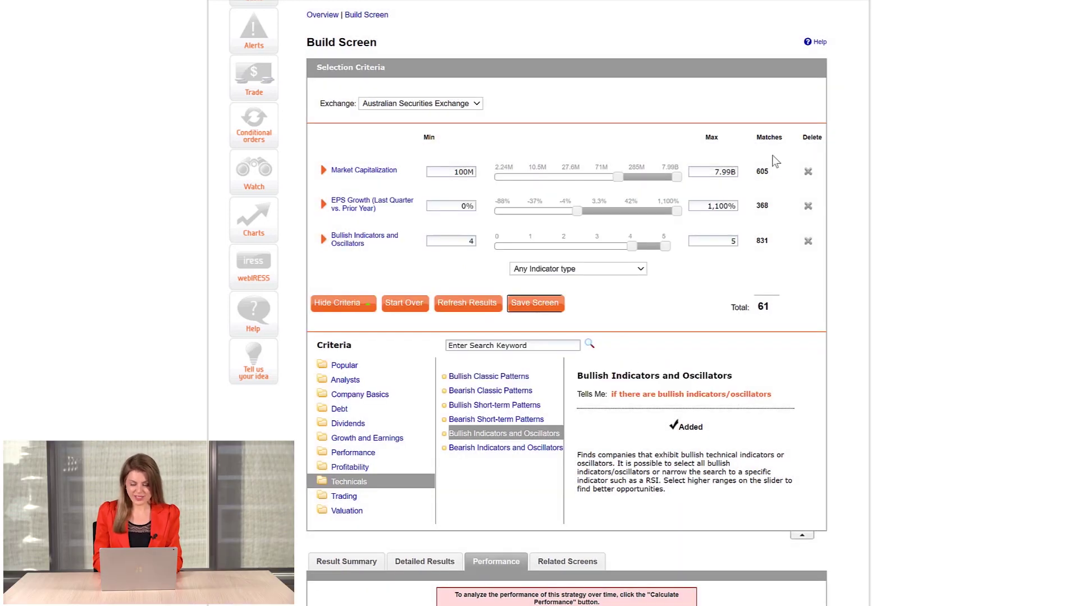
pyautogui.scroll(1, 789, 146)
pyautogui.scroll(1, 800, 134)
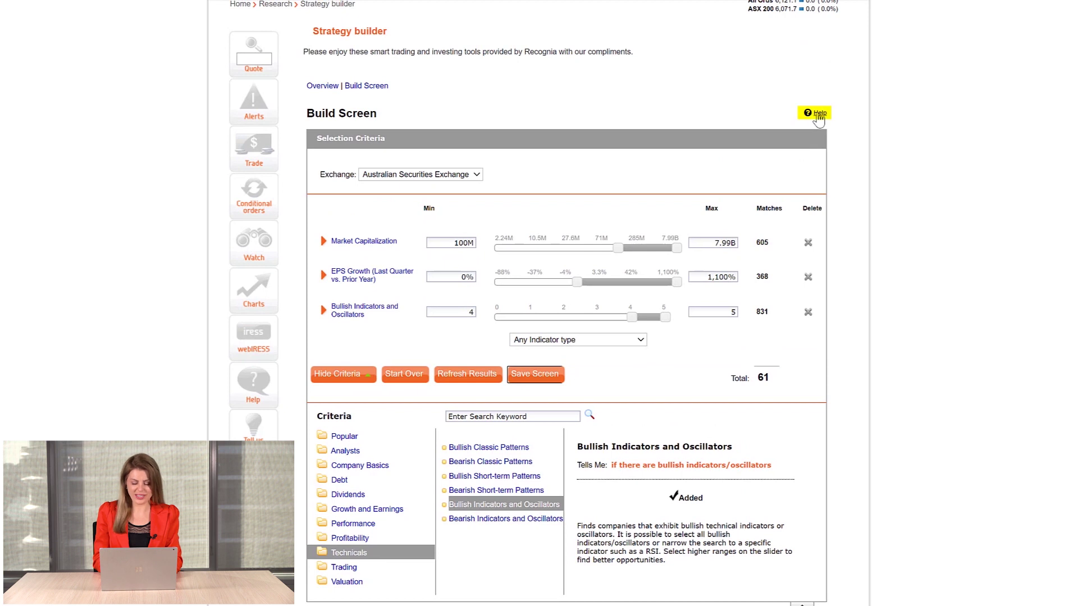
# Open the Build Screen Help panel with the Strategy Builder guide and FAQs
pyautogui.click(817, 116)
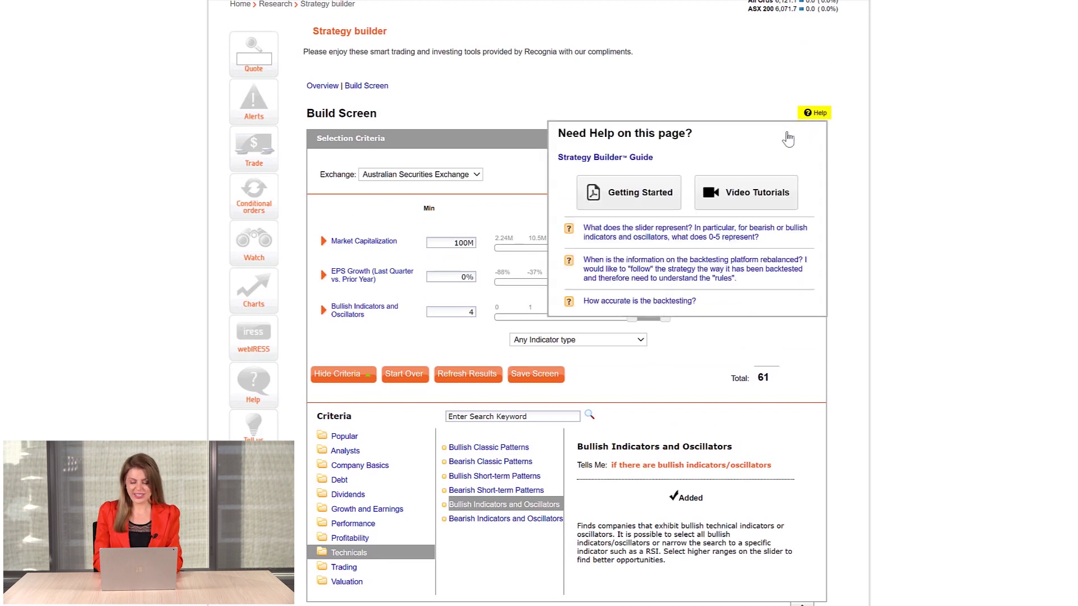